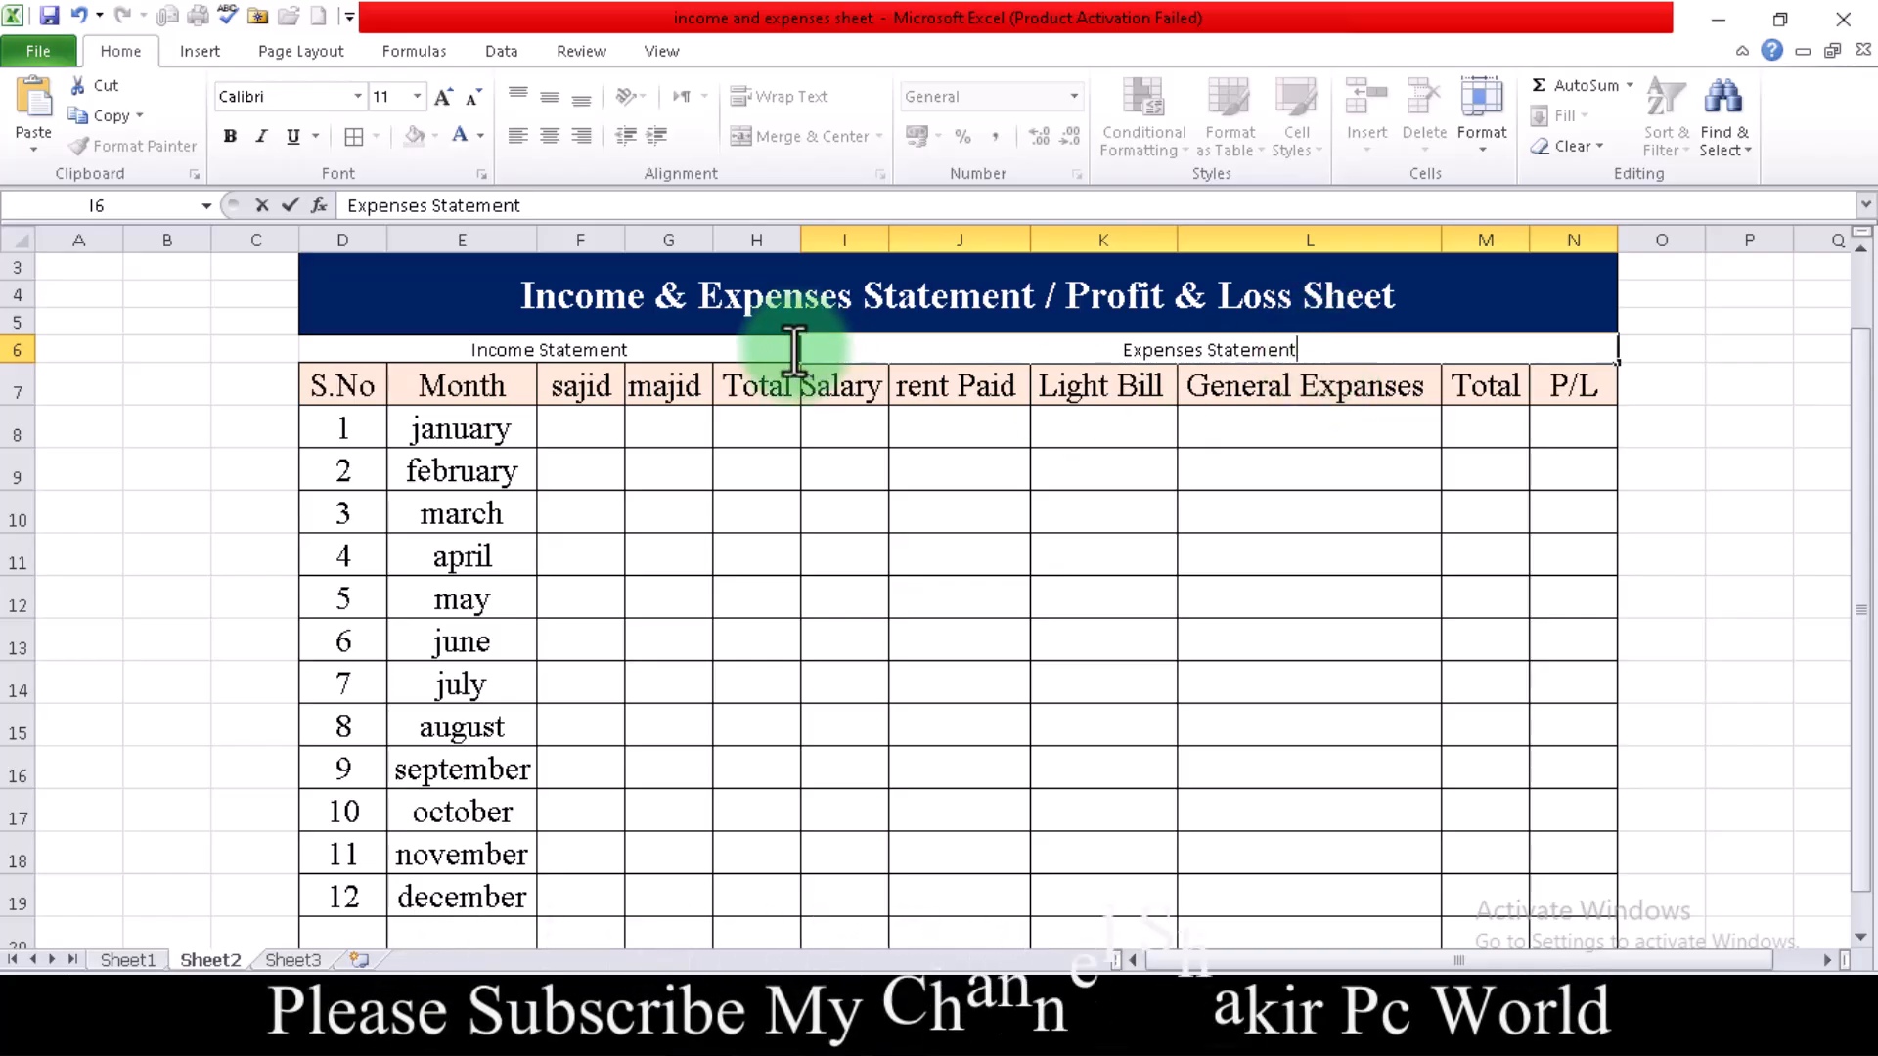
# Format the Income Statement heading in bold 18-point Times New Roman with middle vertical alignment.
pyautogui.click(750, 339)
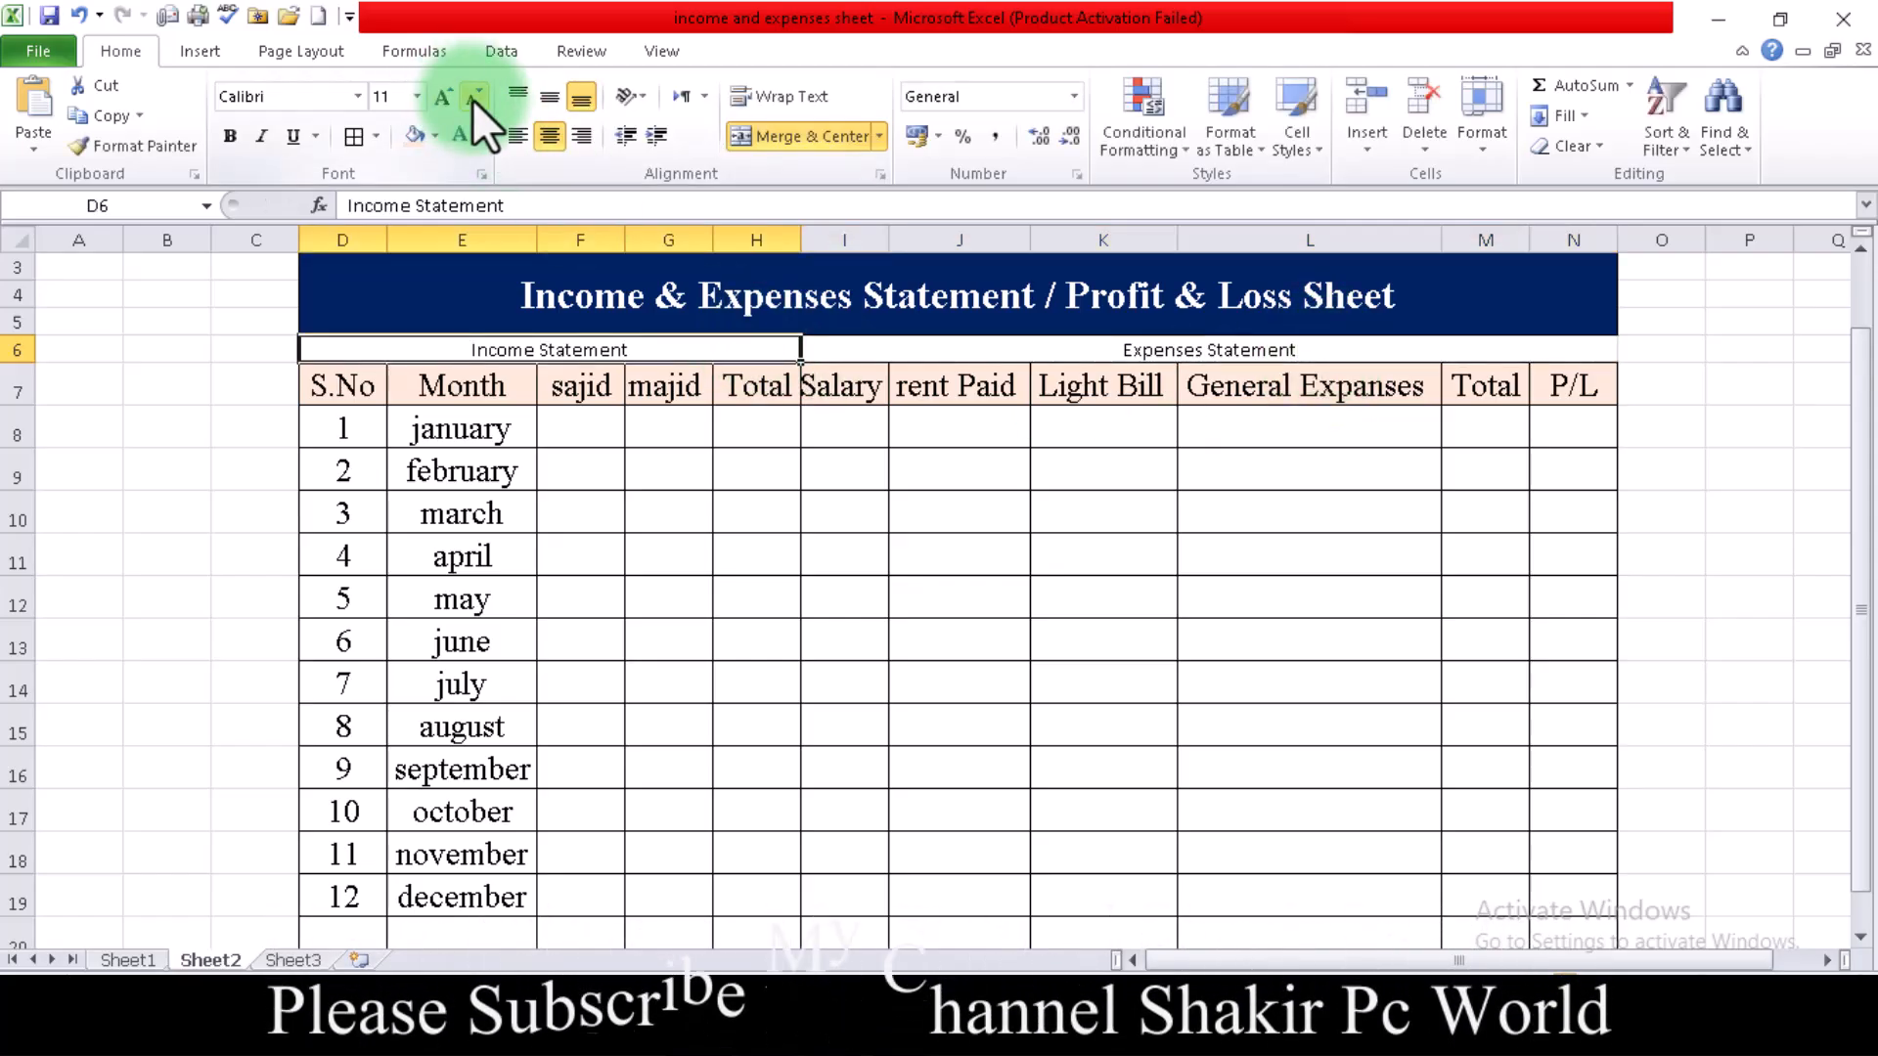
pyautogui.click(540, 94)
pyautogui.click(337, 101)
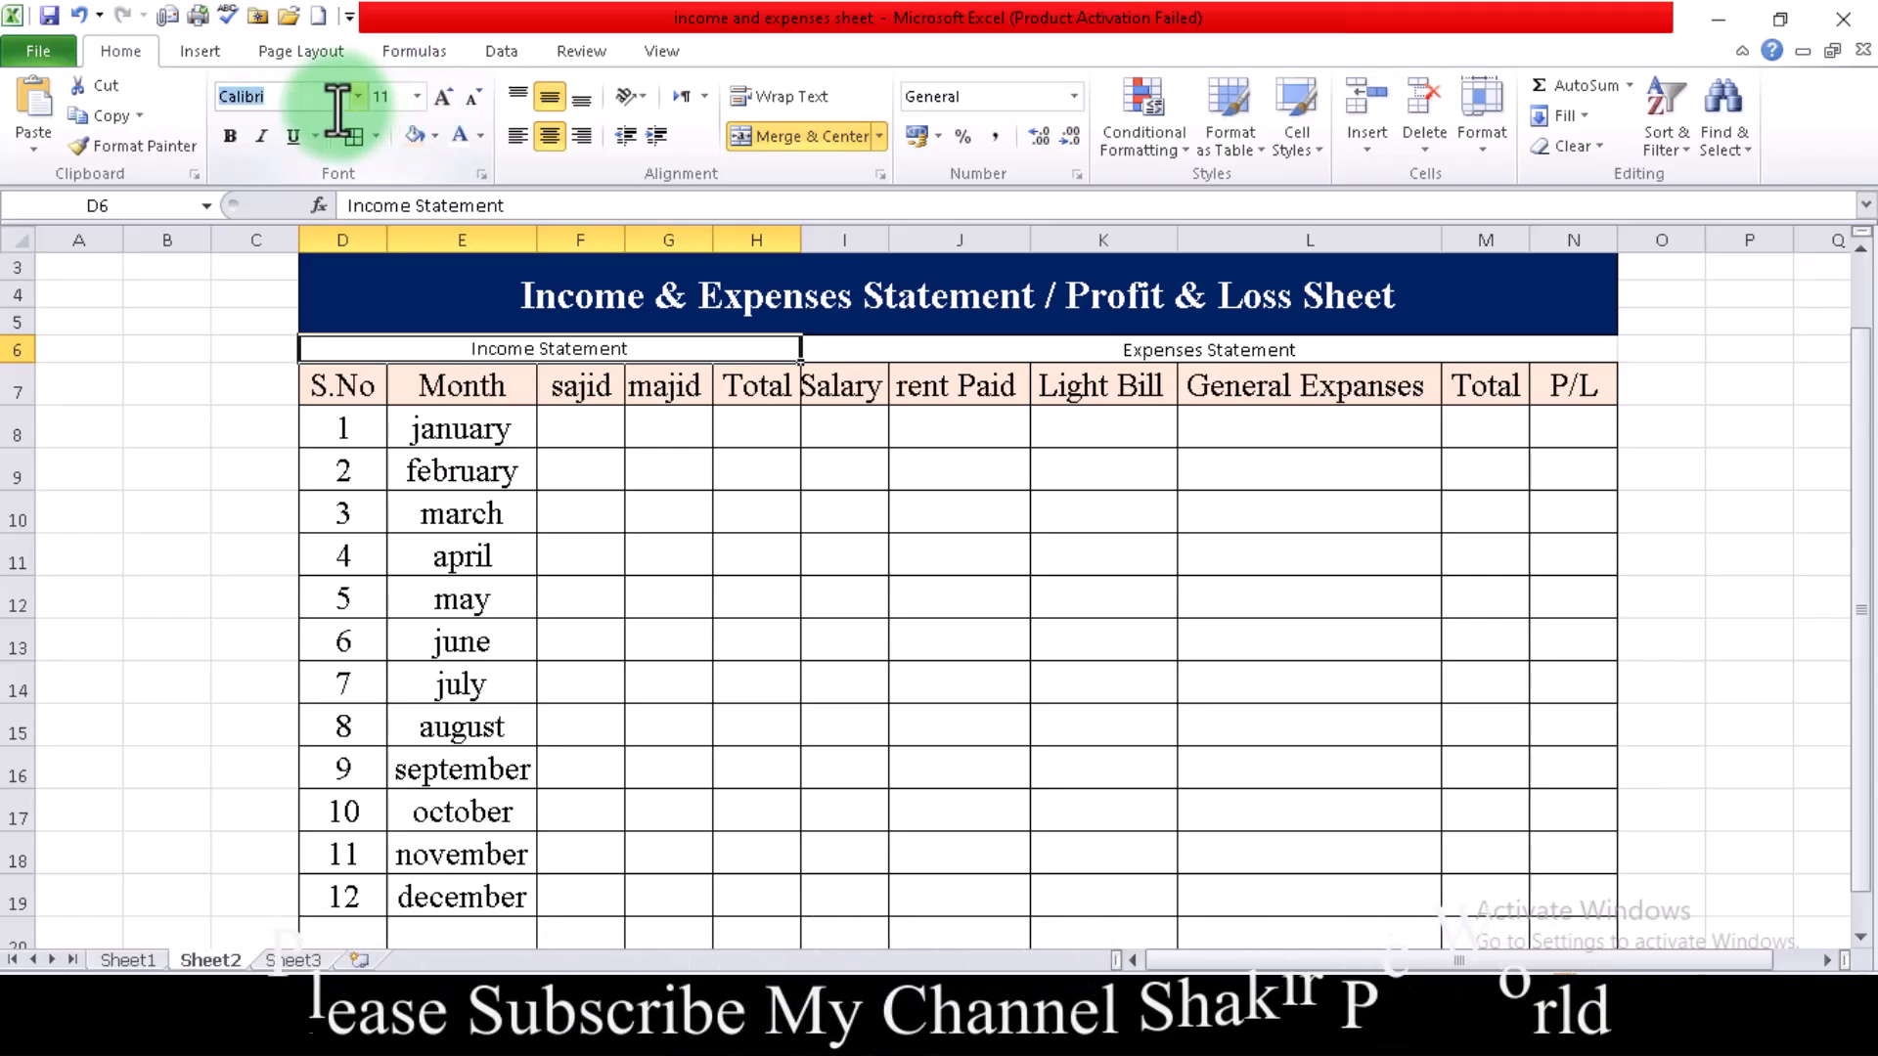
pyautogui.write('Times New Roman')
pyautogui.press('Return')
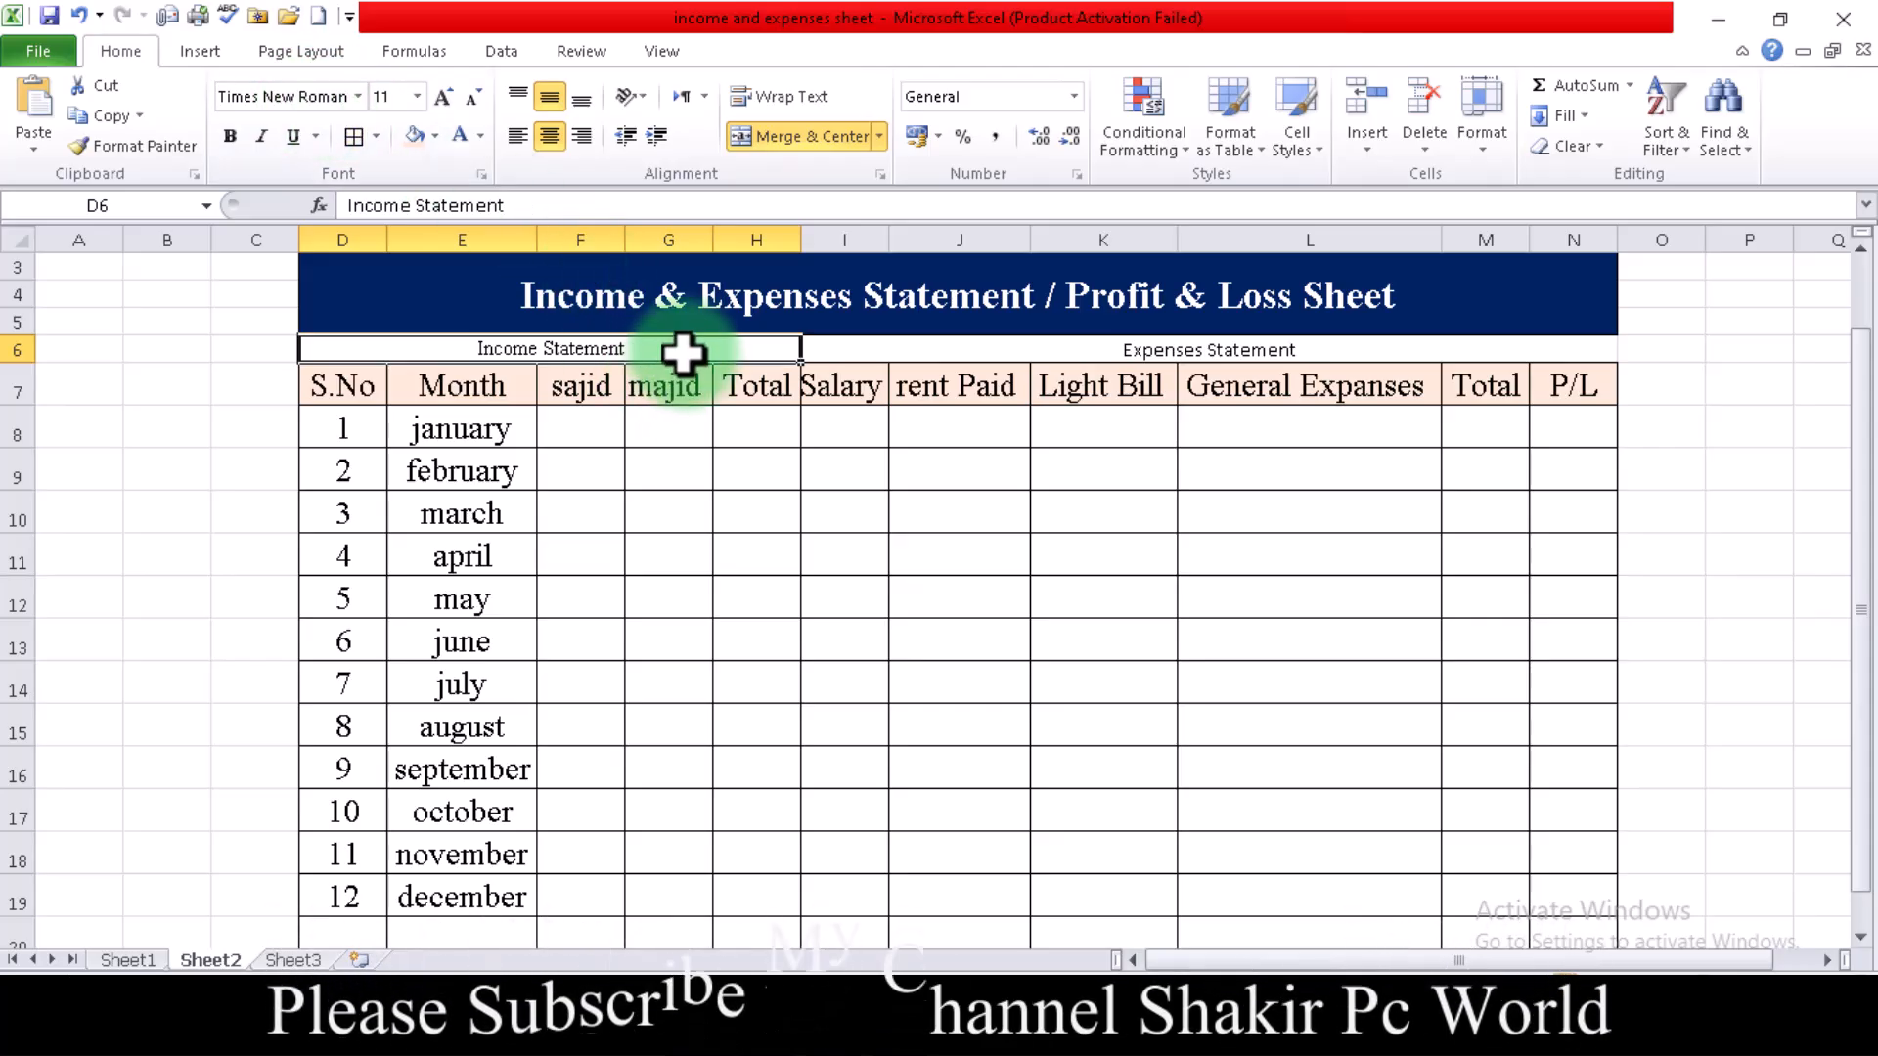
pyautogui.click(418, 95)
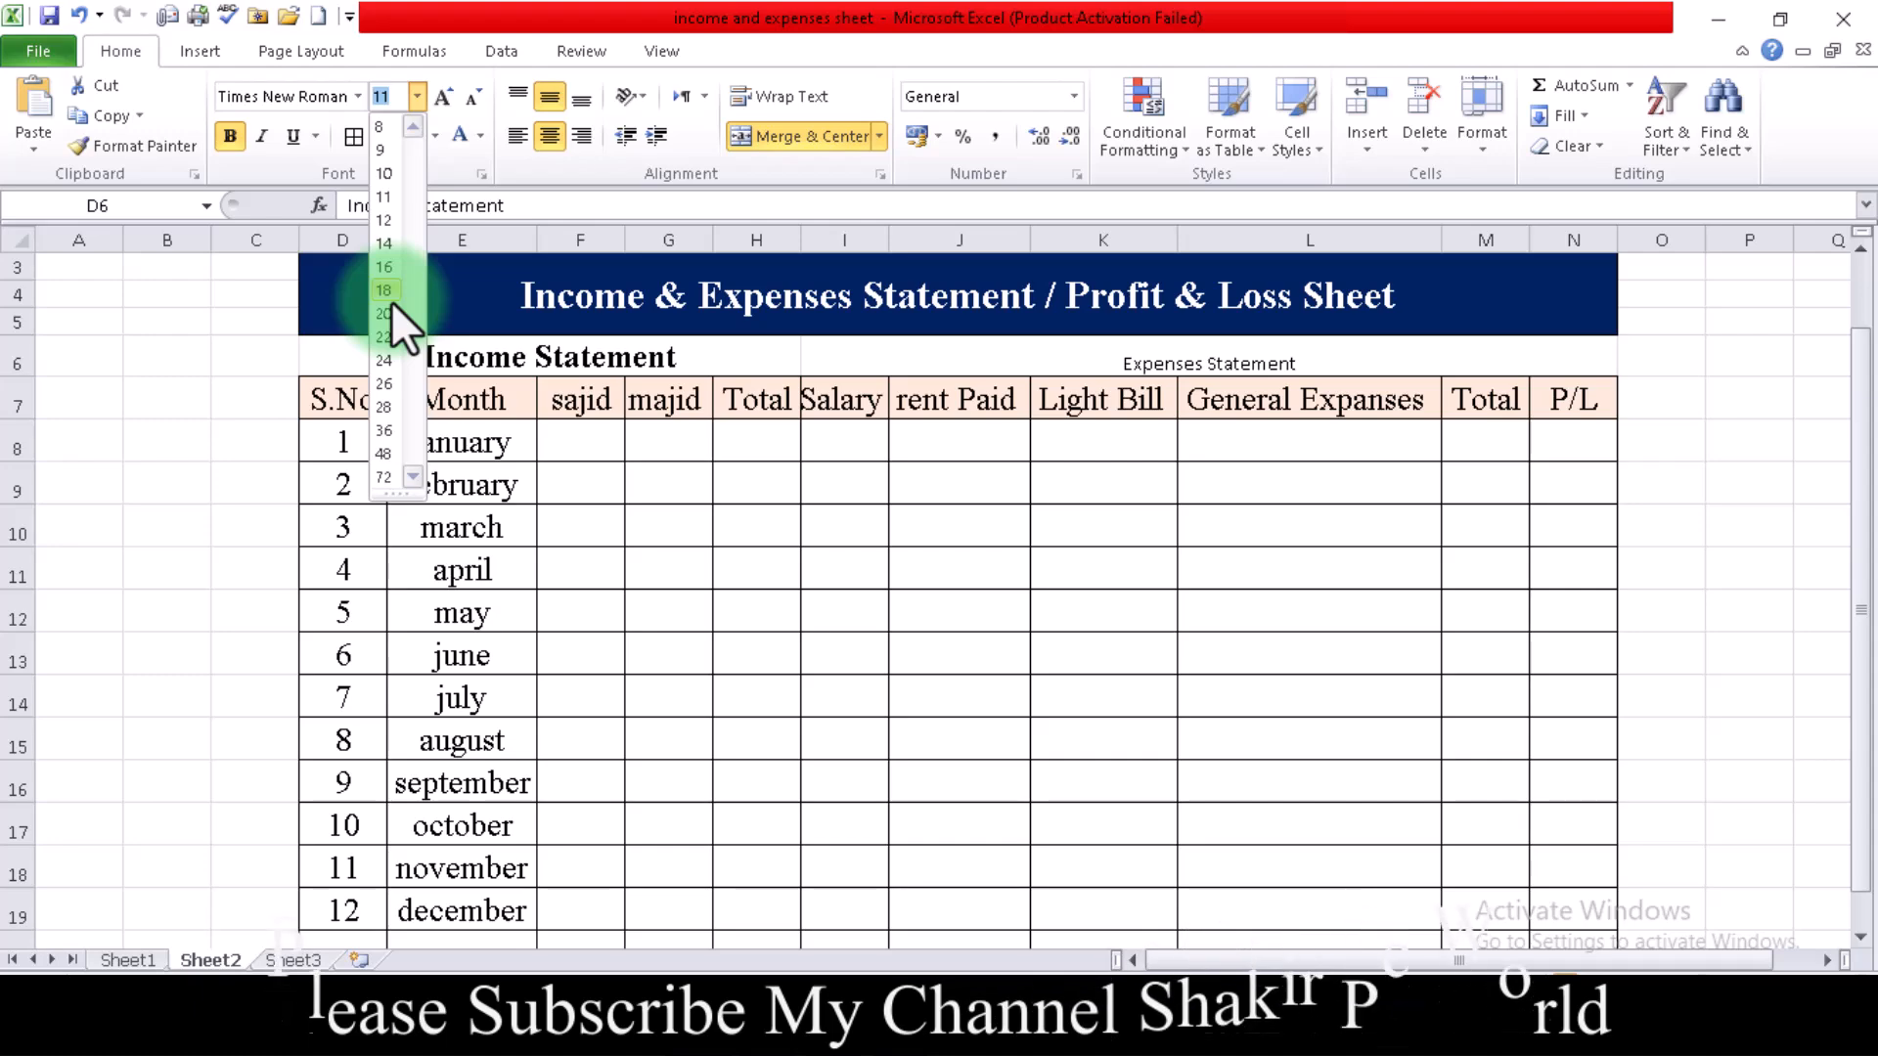
pyautogui.click(392, 300)
# Format the Expenses Statement heading in bold 18-point Times New Roman.
pyautogui.click(996, 350)
pyautogui.click(295, 96)
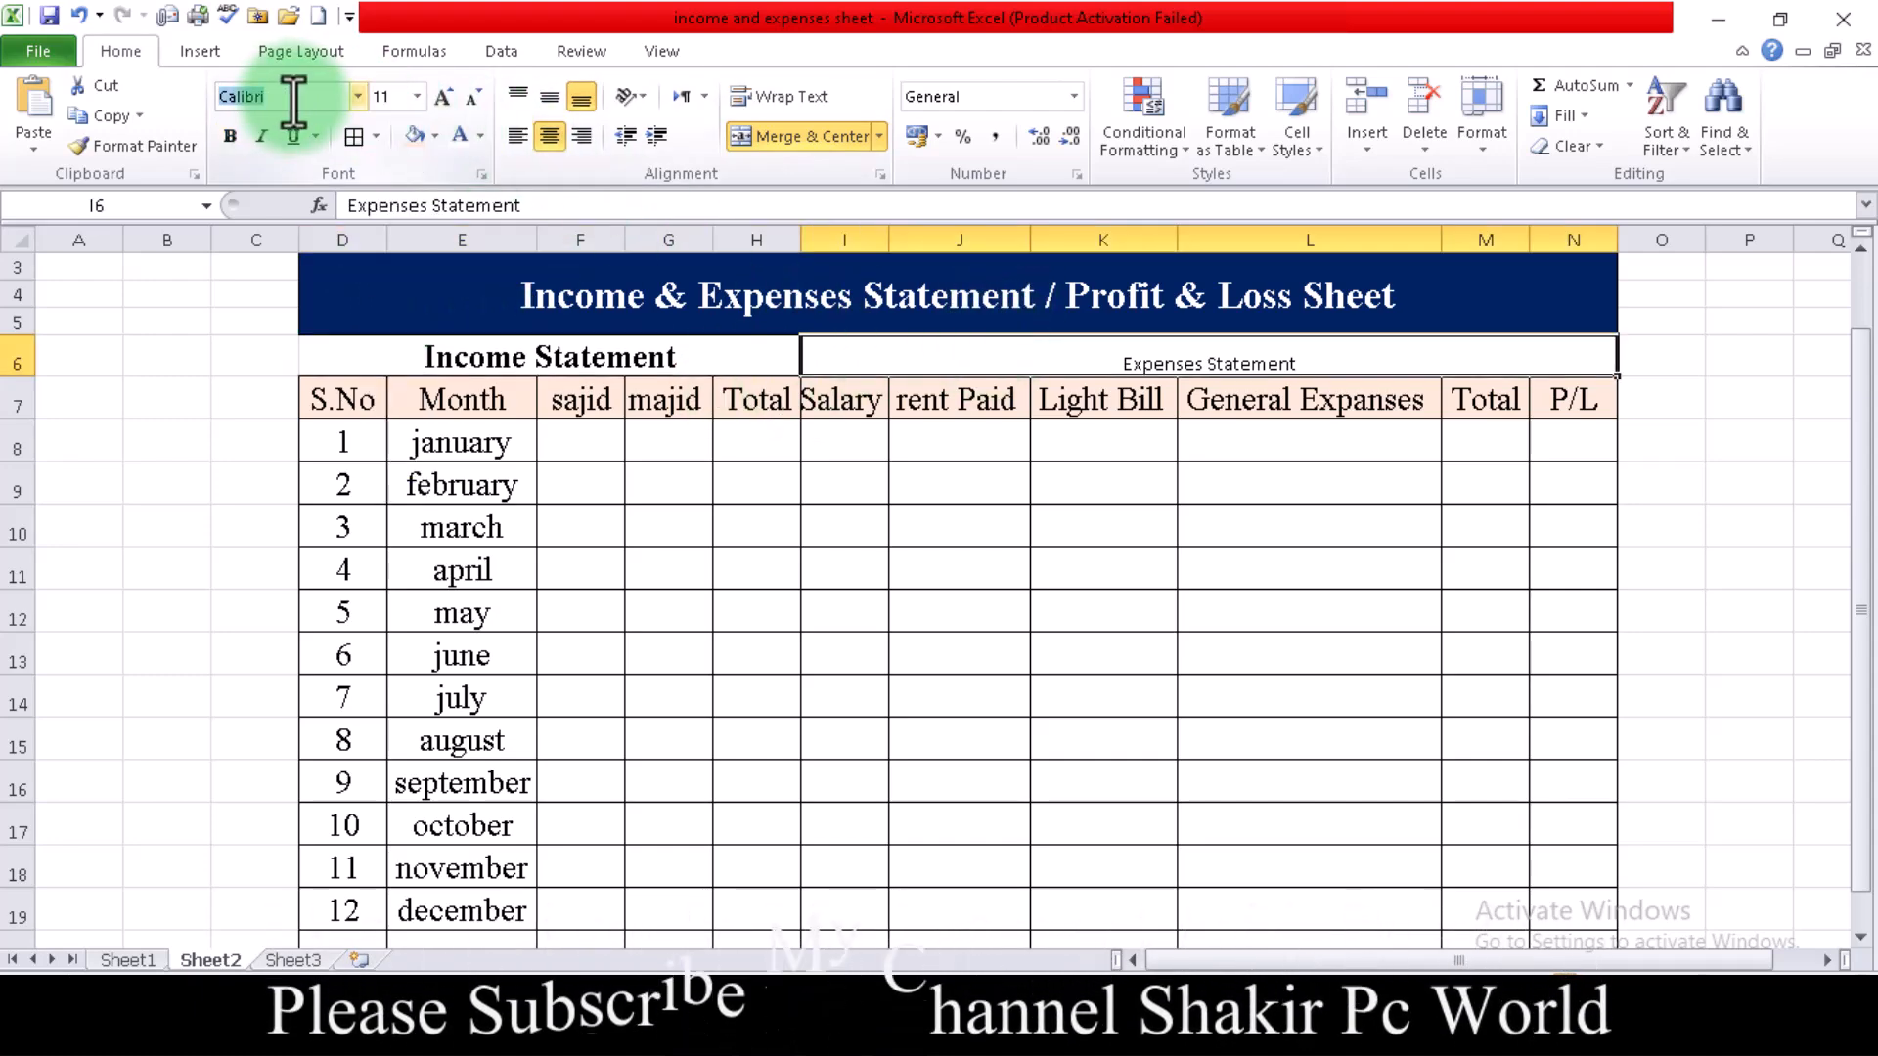
pyautogui.press('Return')
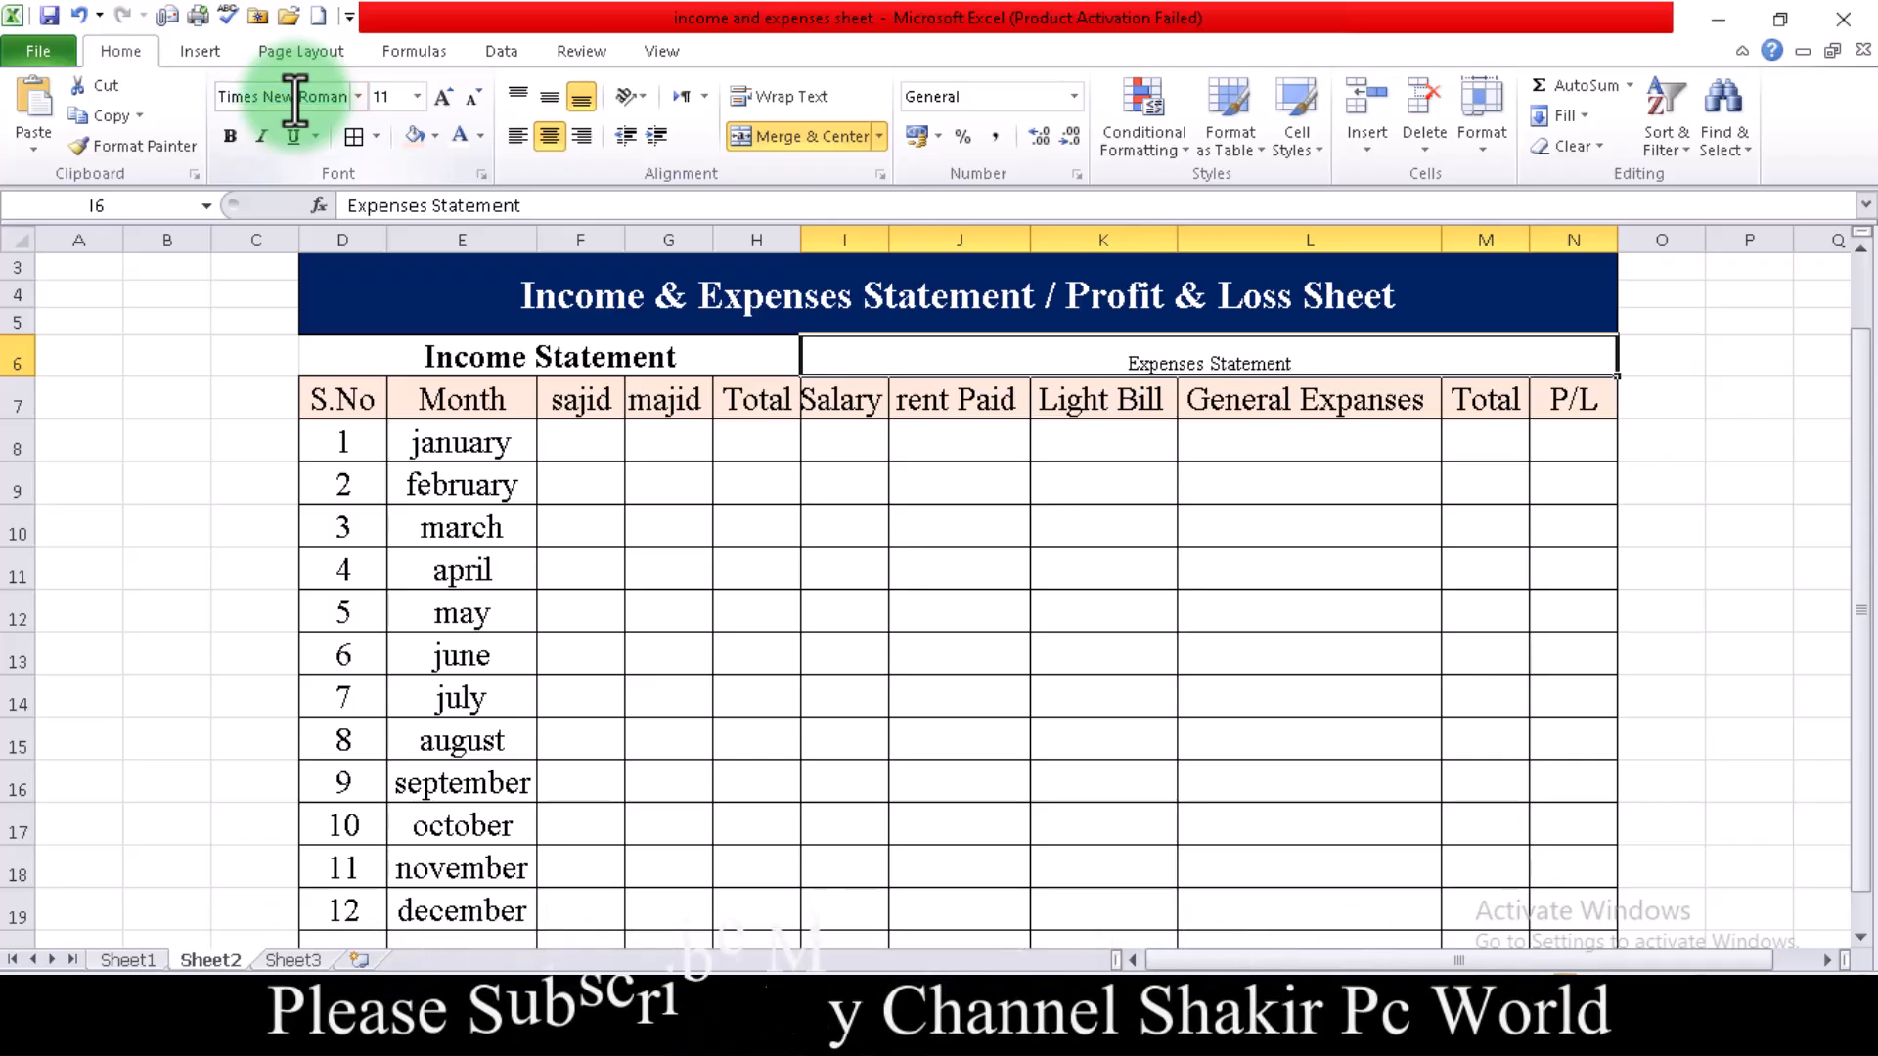
pyautogui.click(414, 102)
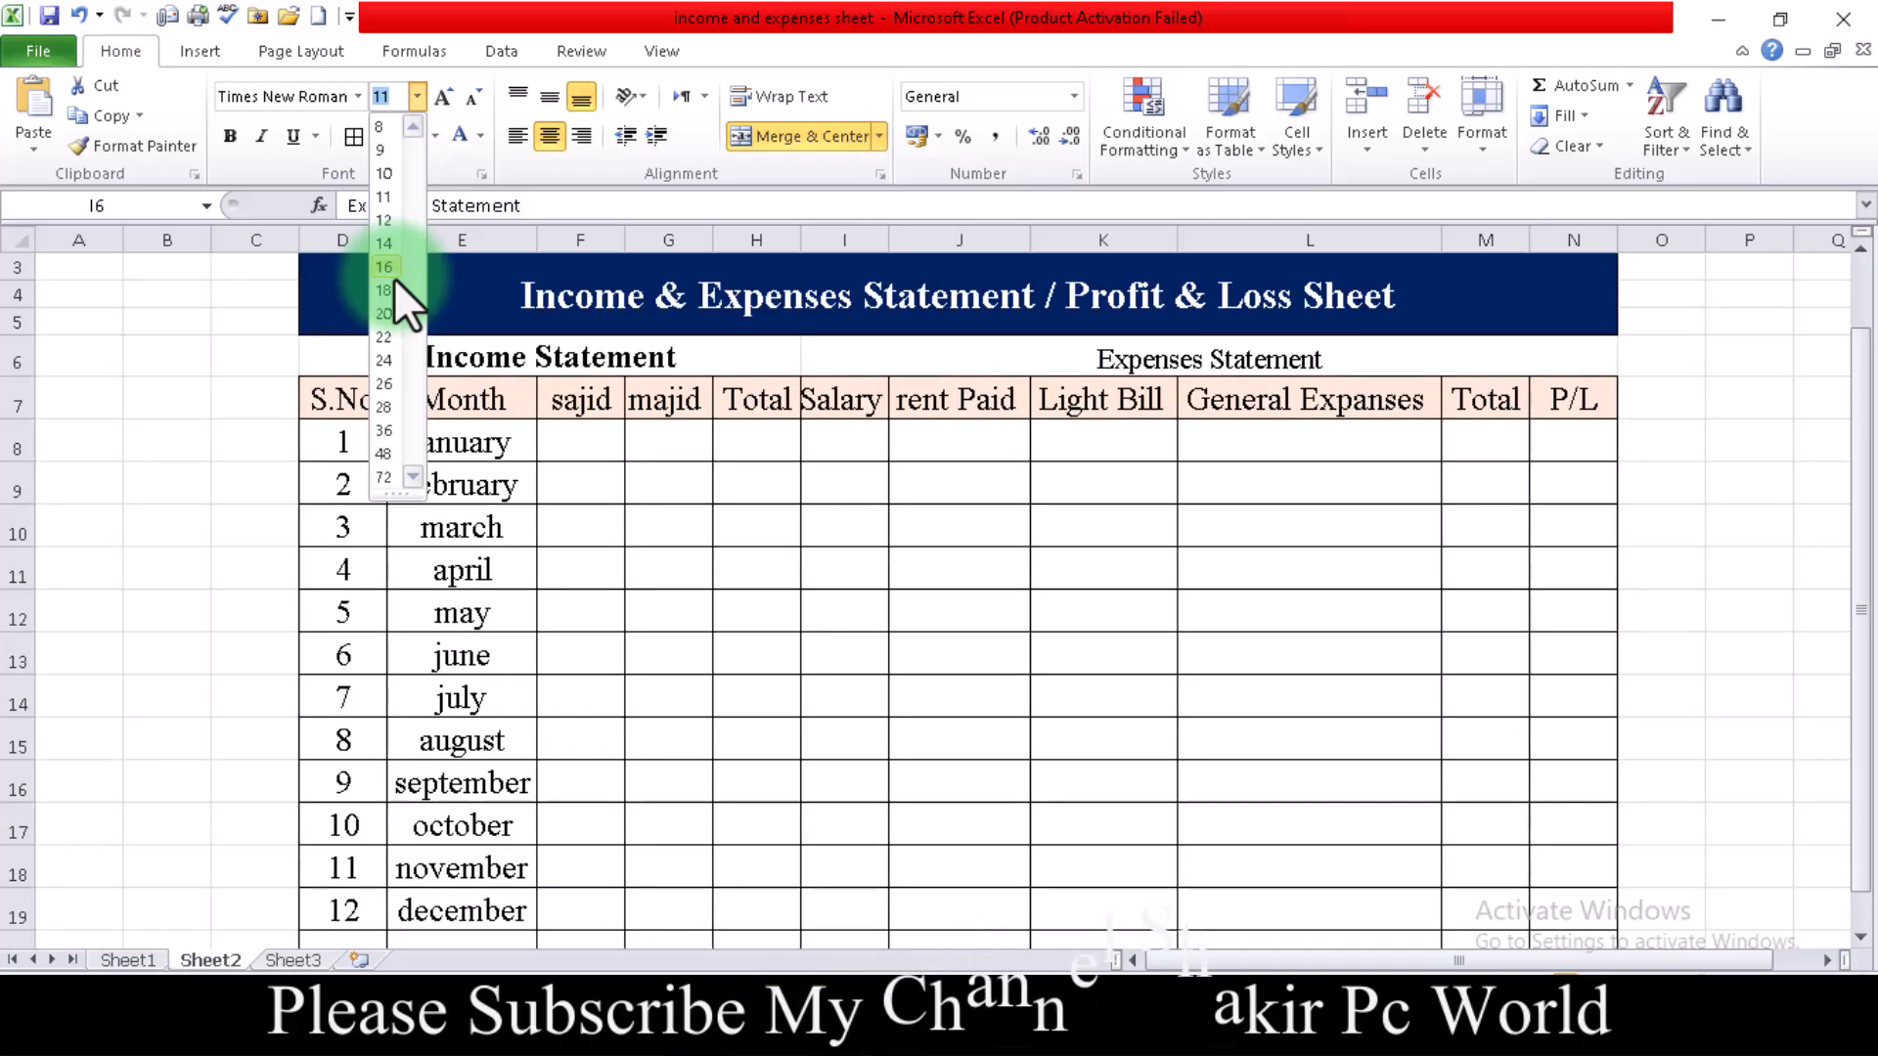
pyautogui.click(616, 356)
pyautogui.click(616, 356)
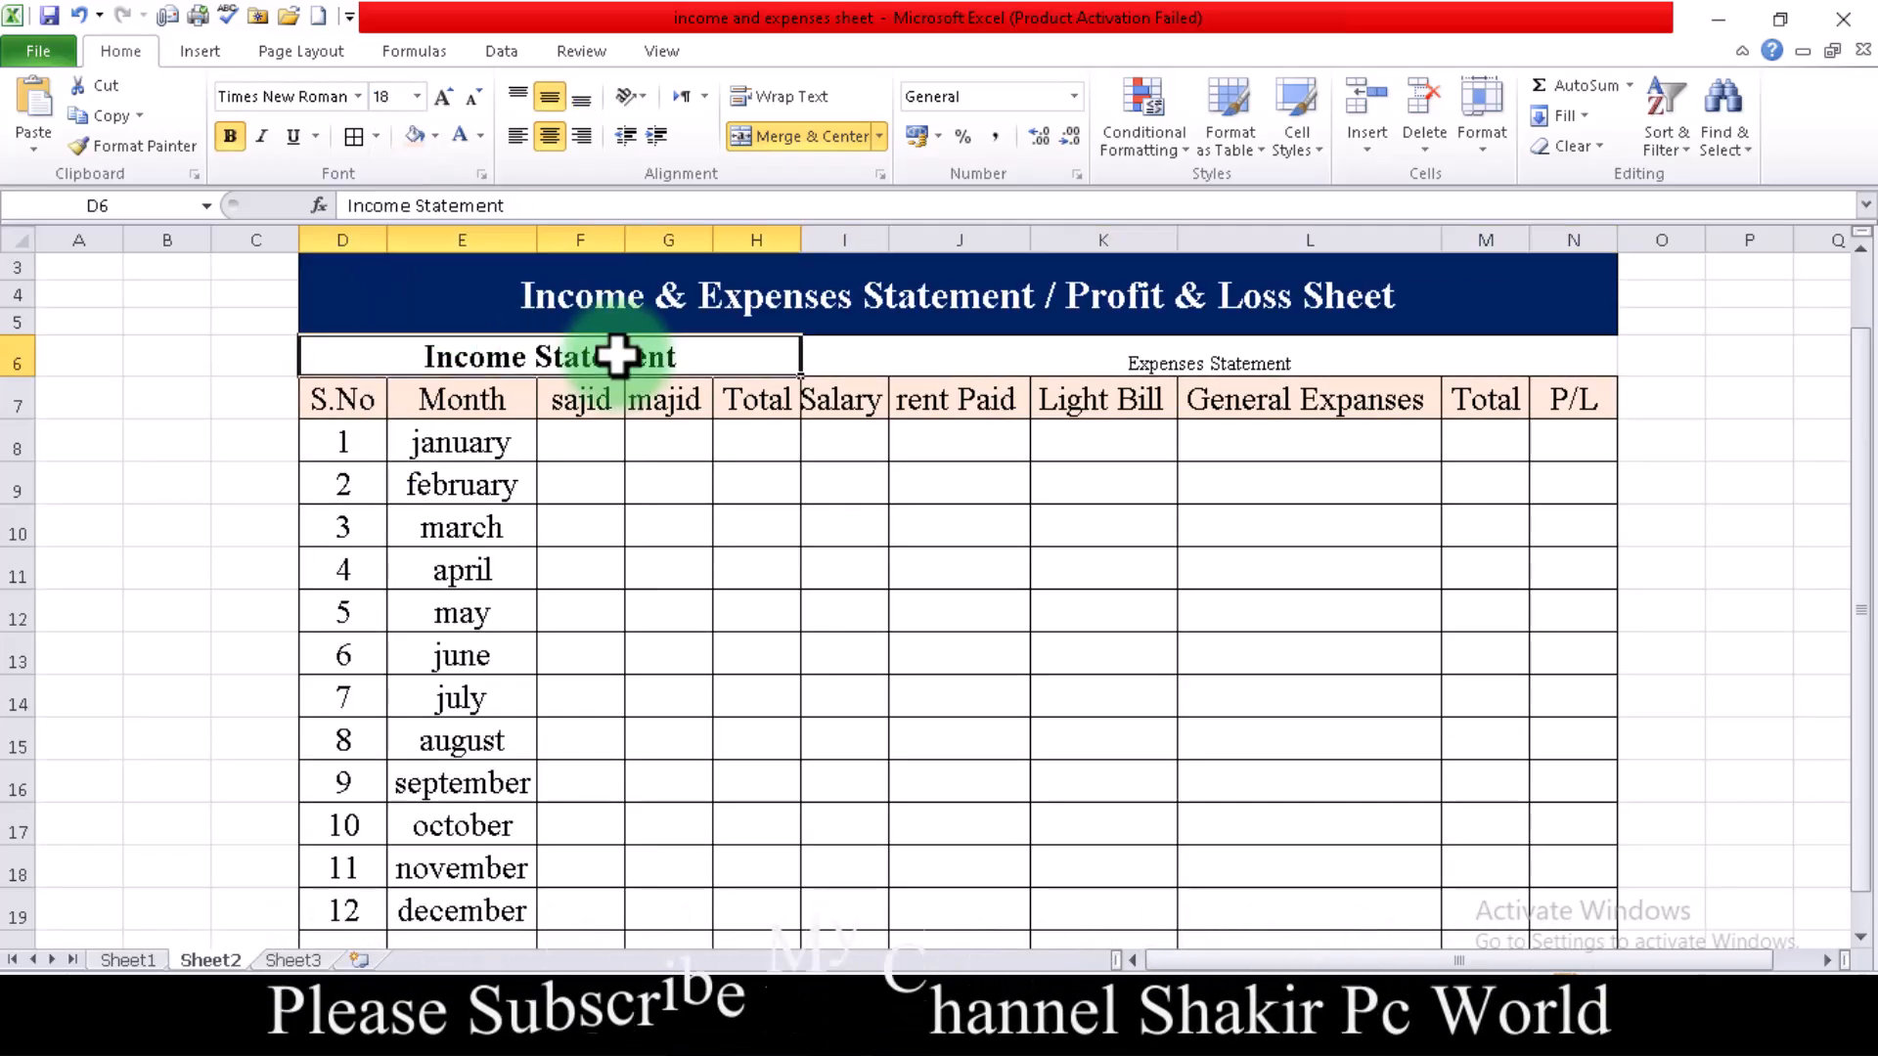
pyautogui.click(1092, 358)
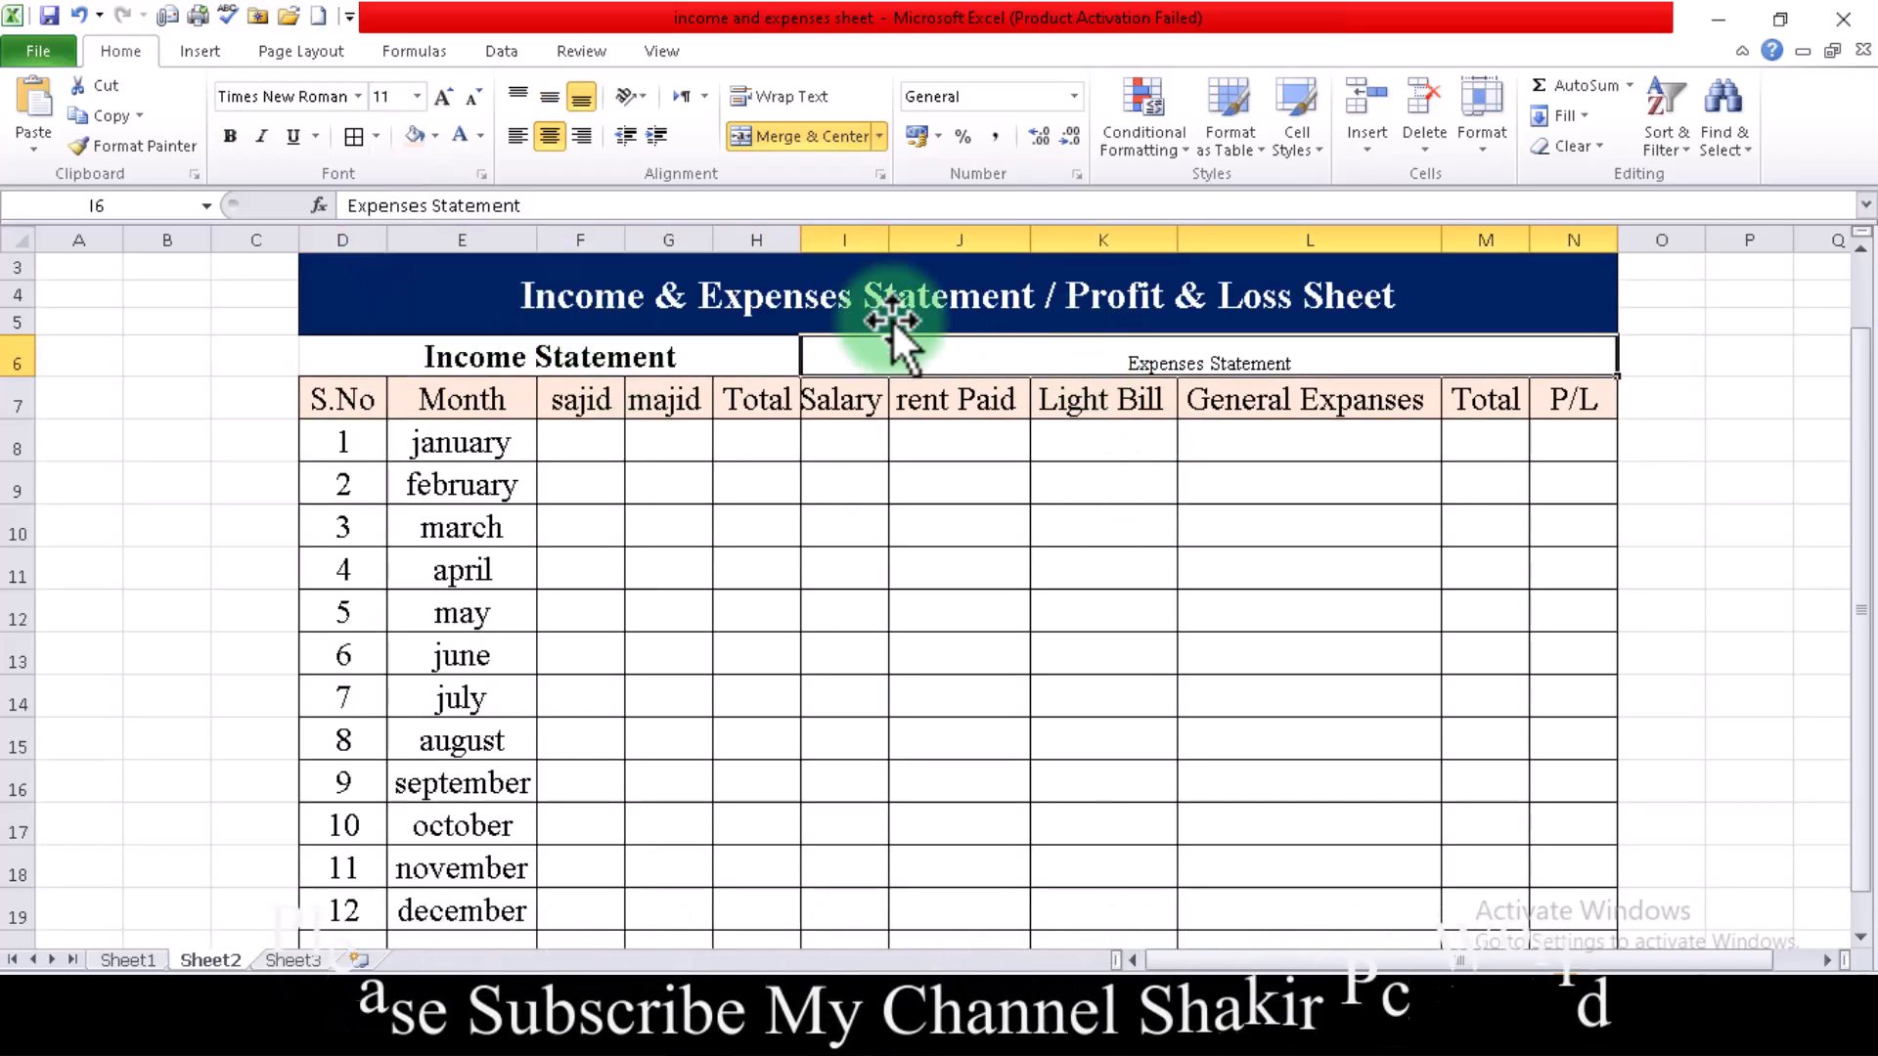
pyautogui.click(417, 96)
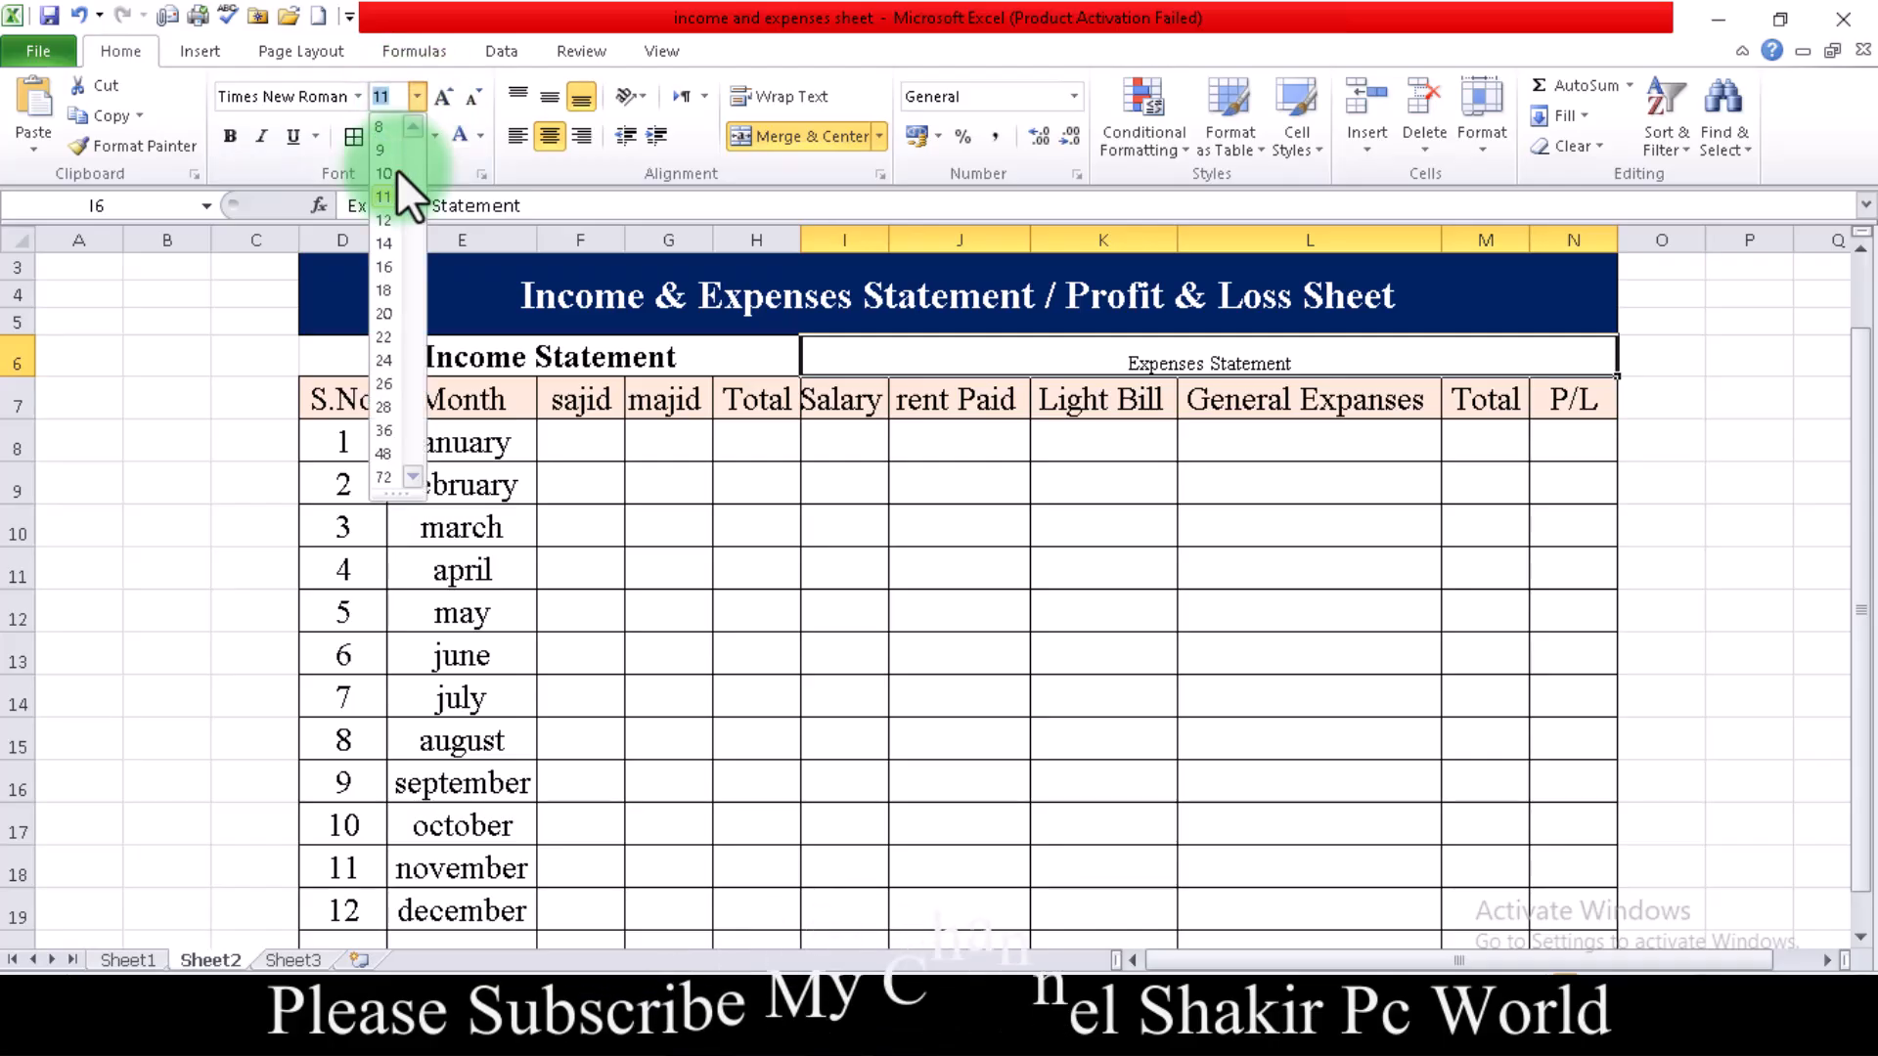
pyautogui.click(392, 285)
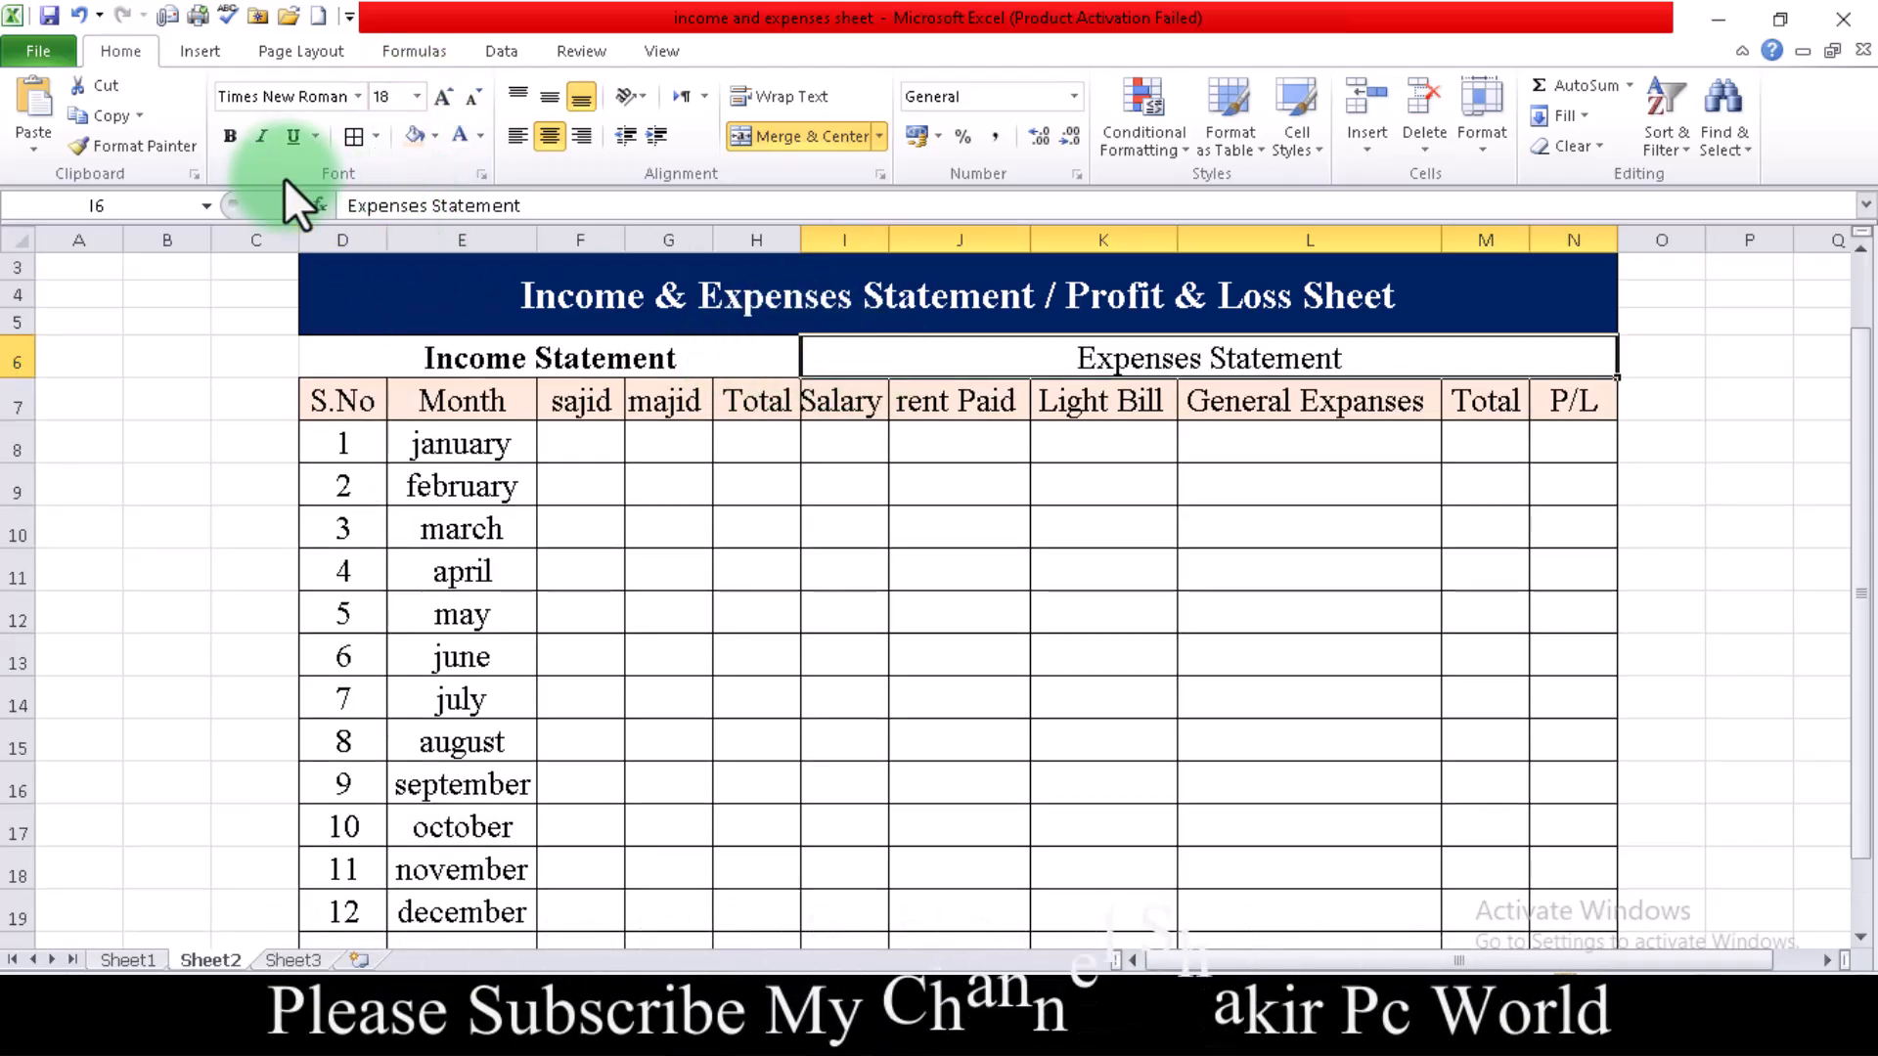
pyautogui.click(237, 139)
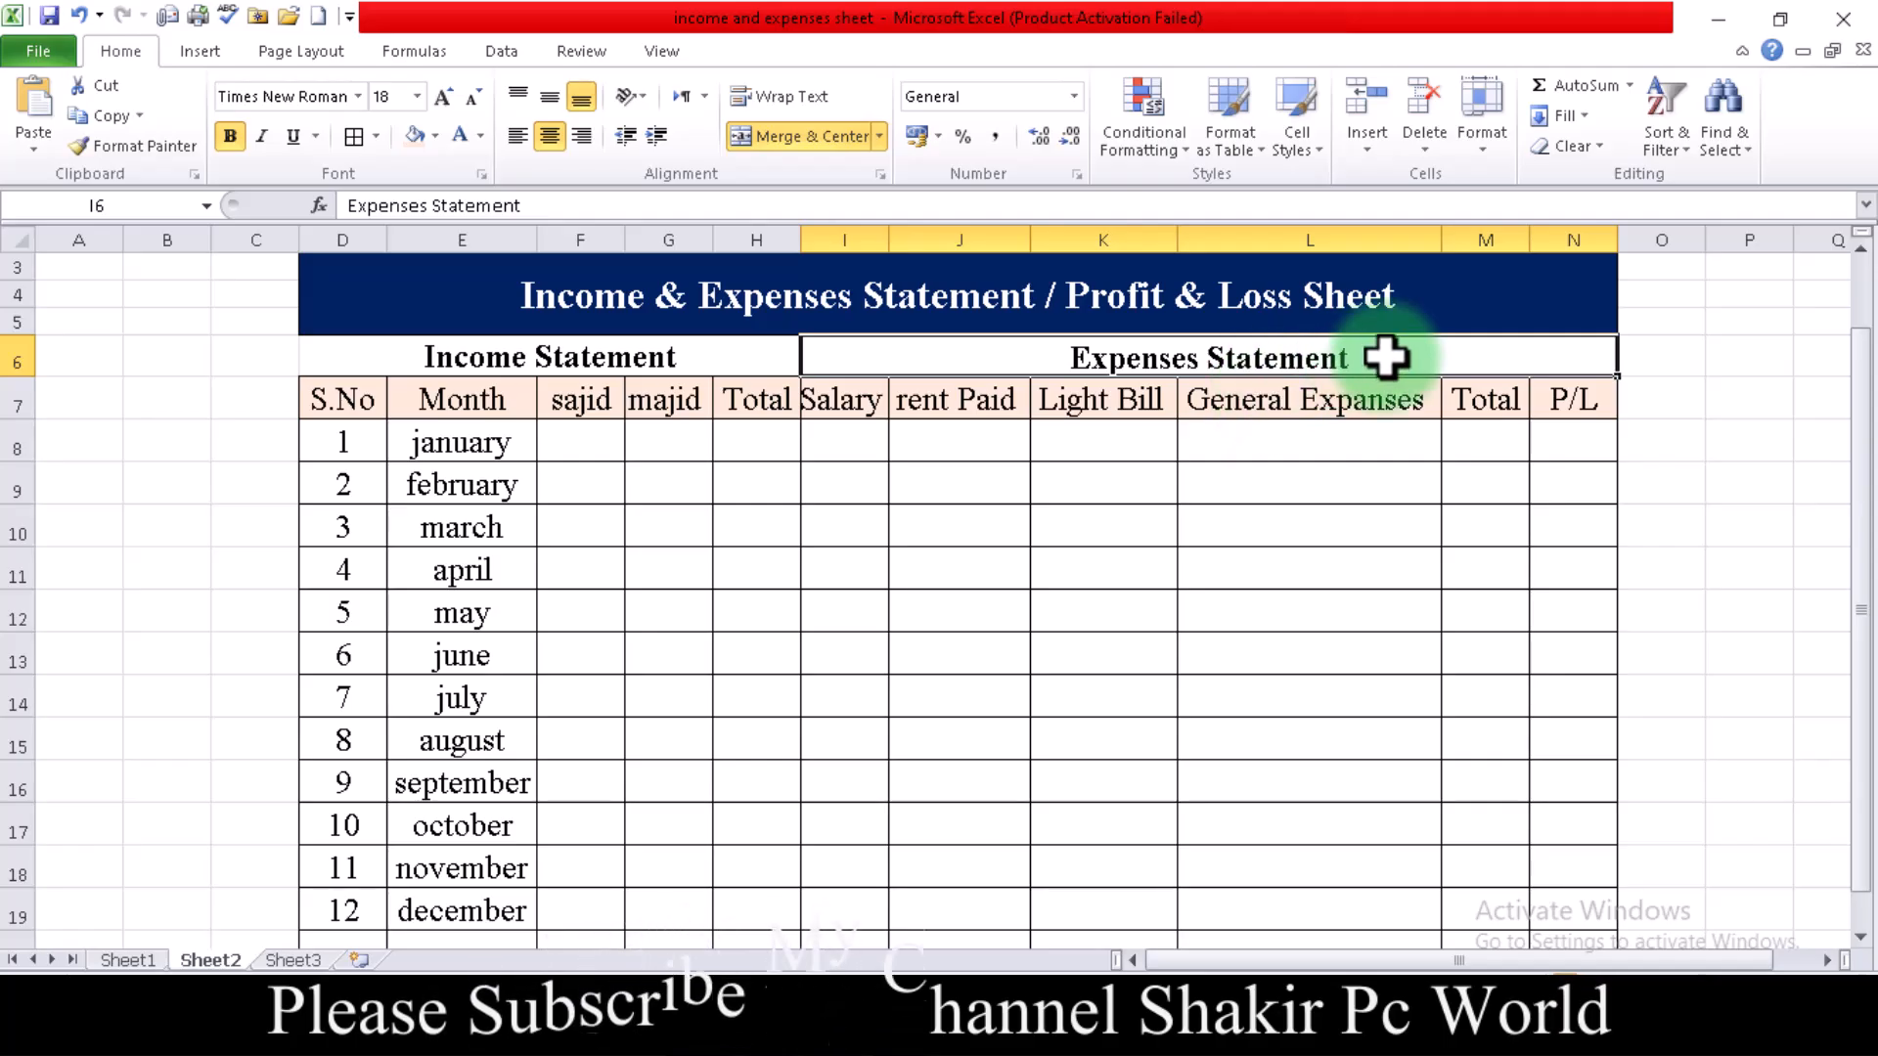
# Fill the Income Statement and Expenses Statement heading cells in row 6 with light olive green.
pyautogui.moveTo(1001, 369); pyautogui.dragTo(665, 363)
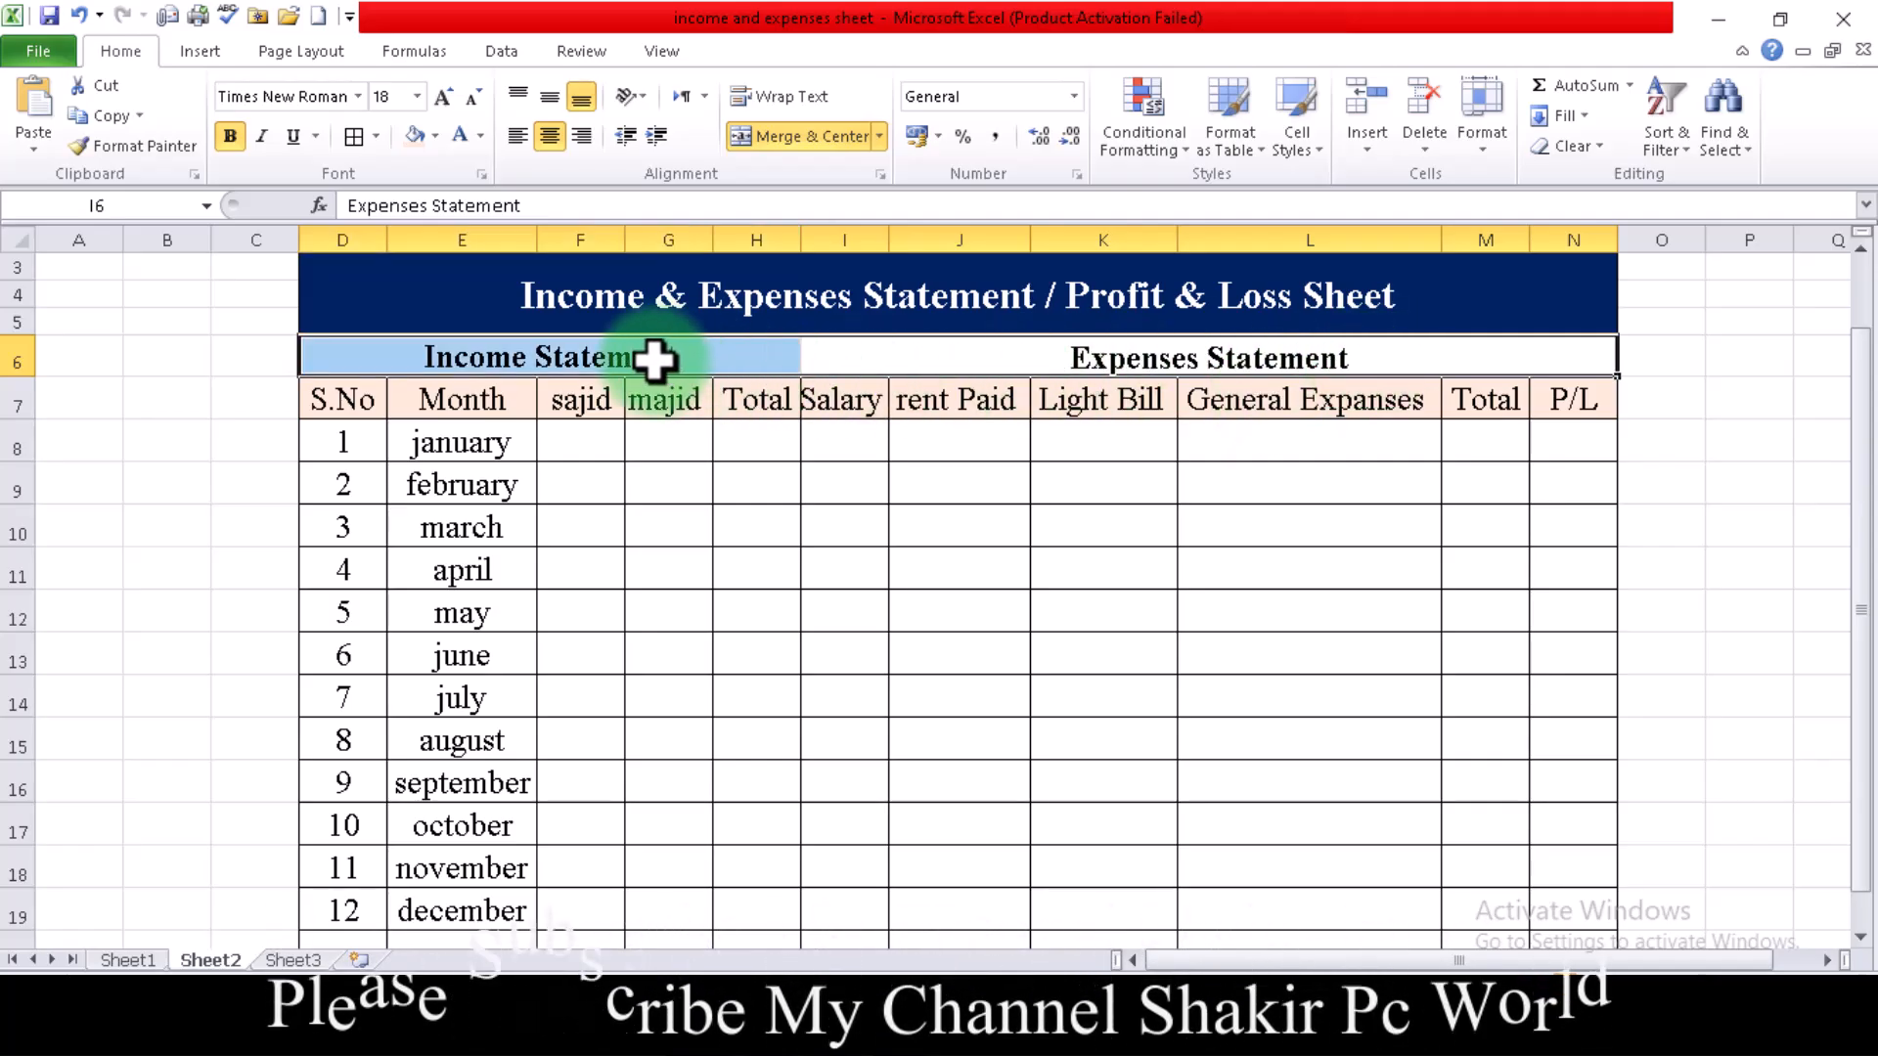
pyautogui.click(442, 129)
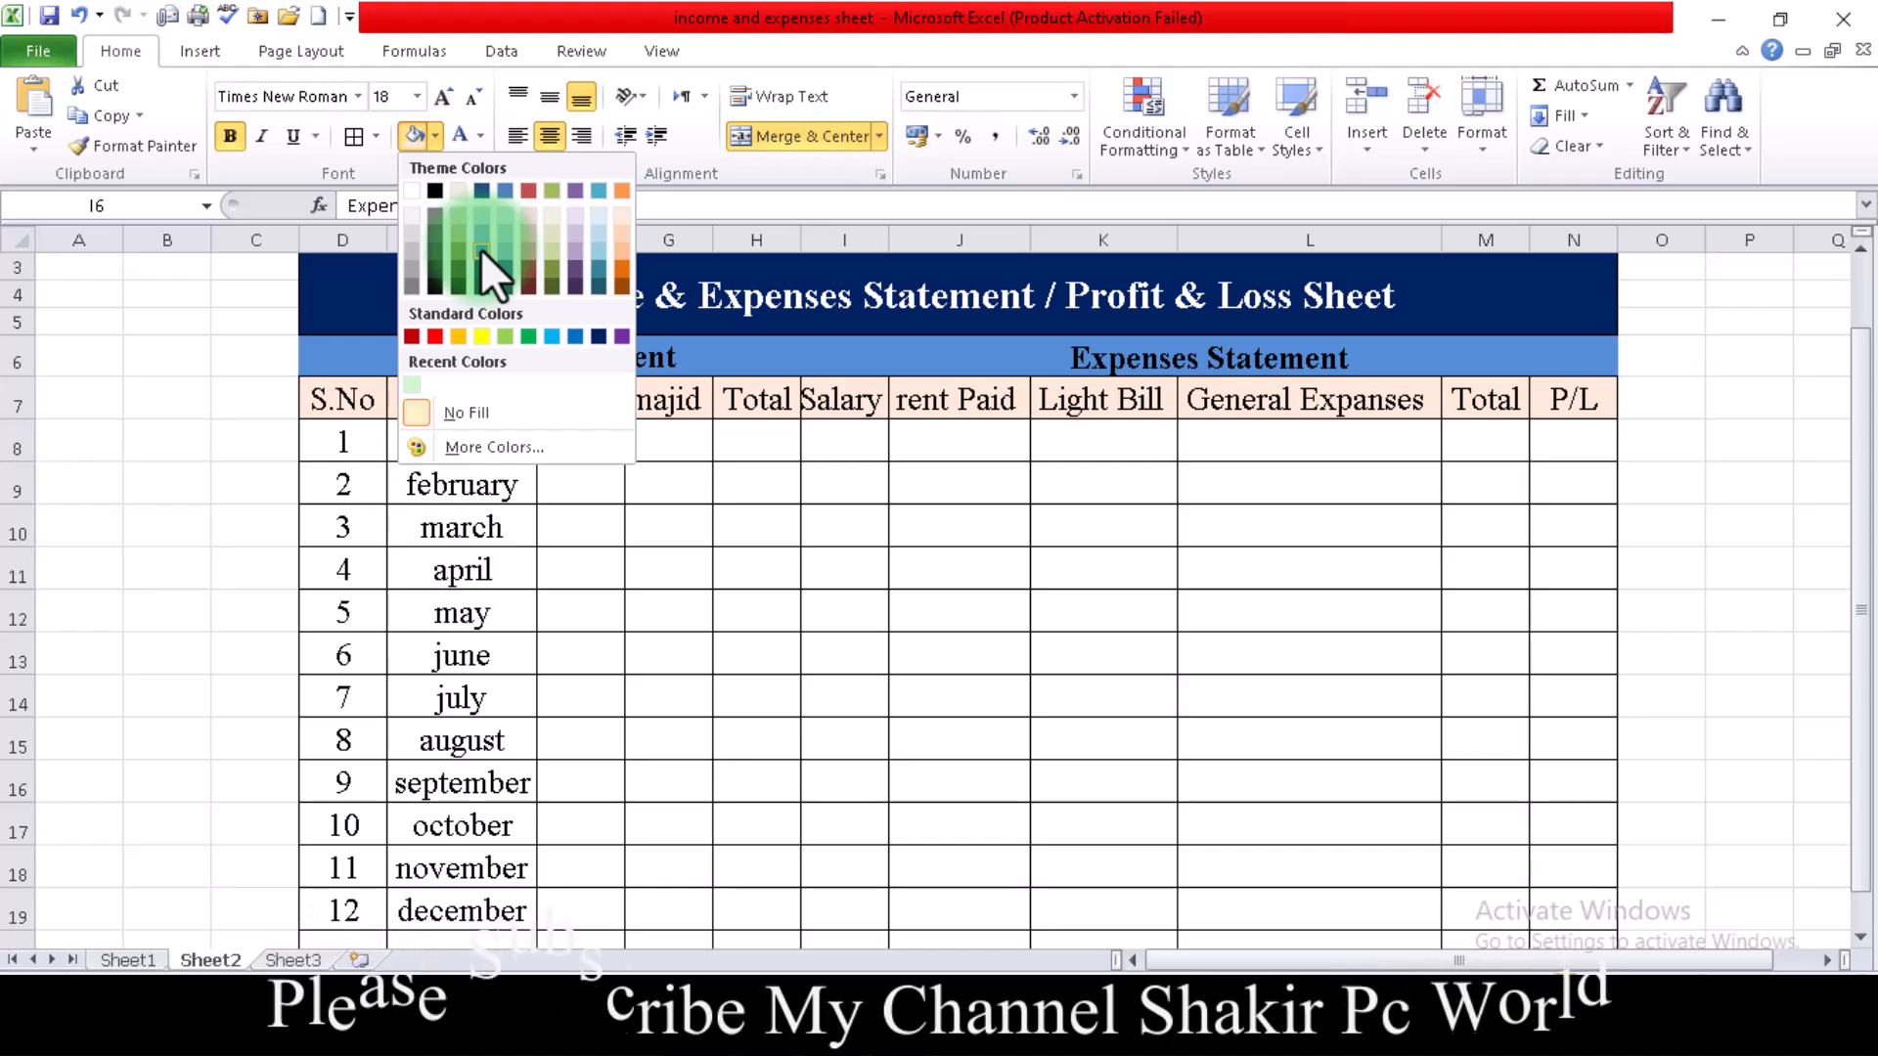
pyautogui.click(550, 253)
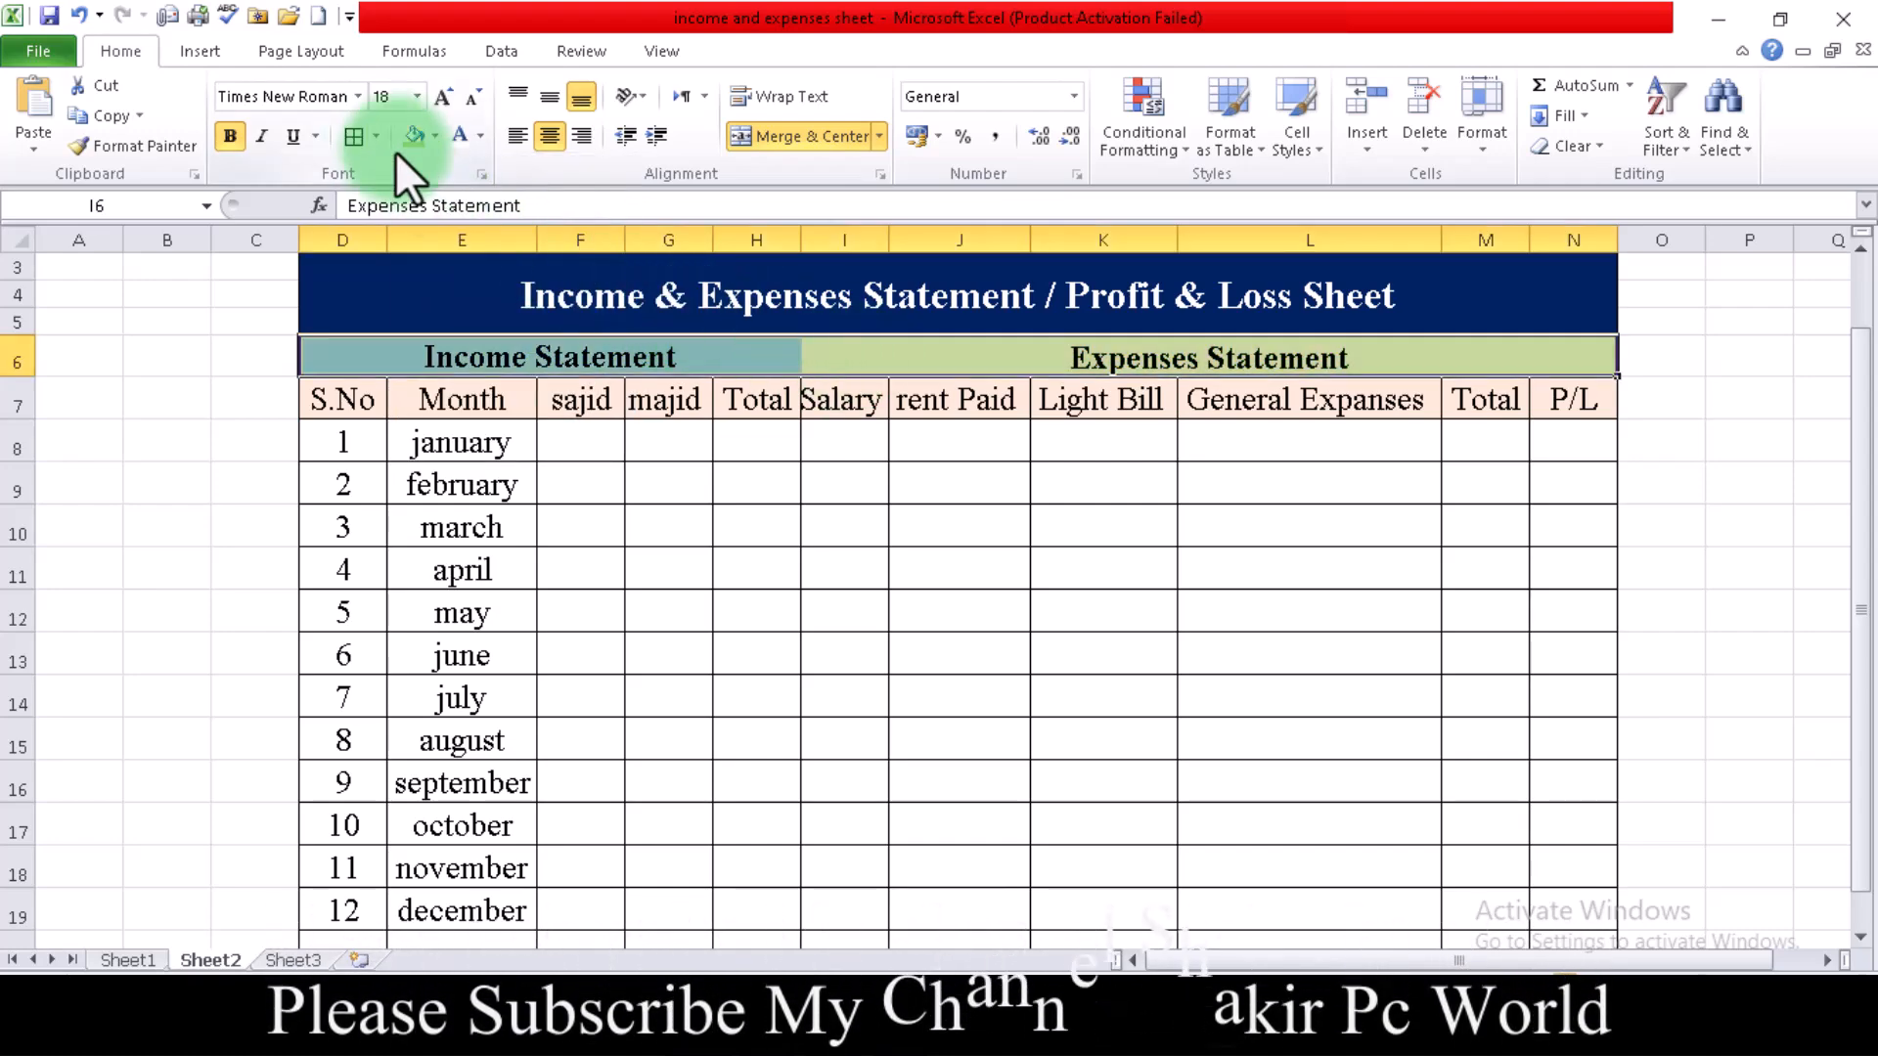
pyautogui.click(756, 437)
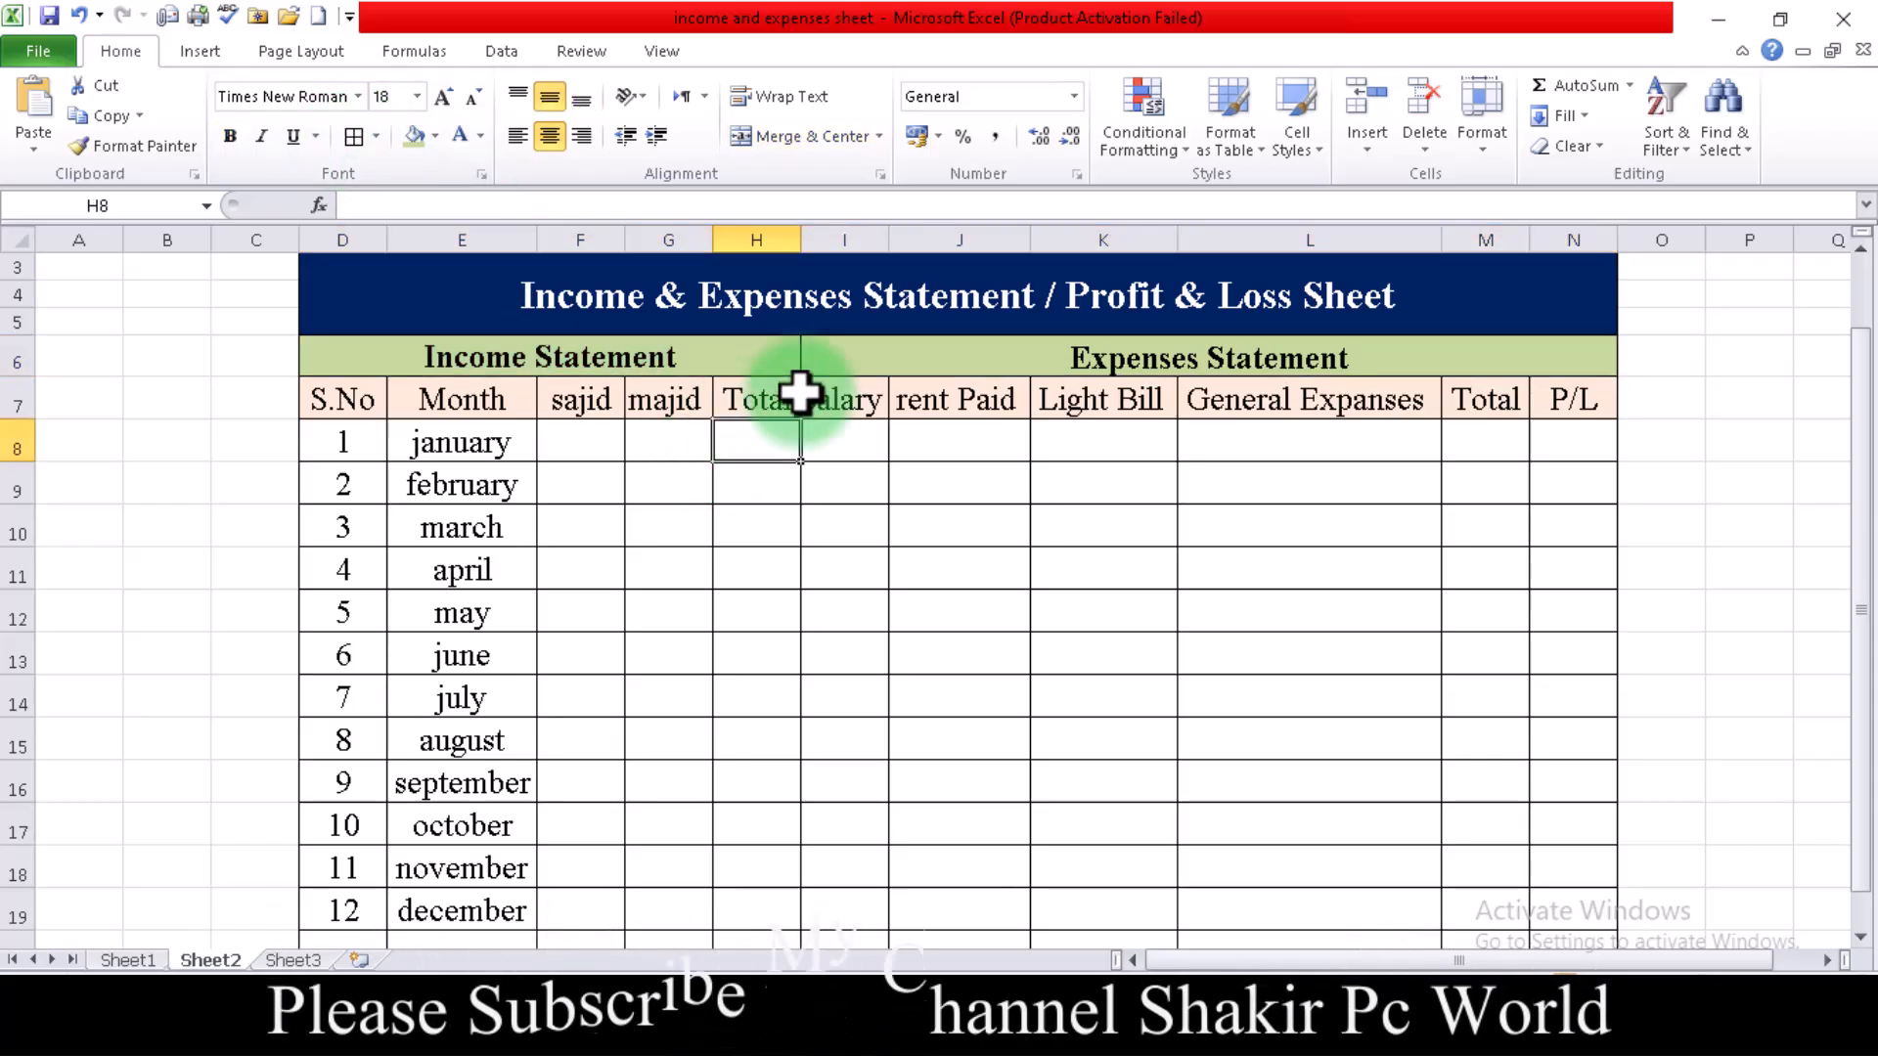
# Enter January's two income amounts, 25000 in F8 and 14000 in G8.
pyautogui.click(579, 436)
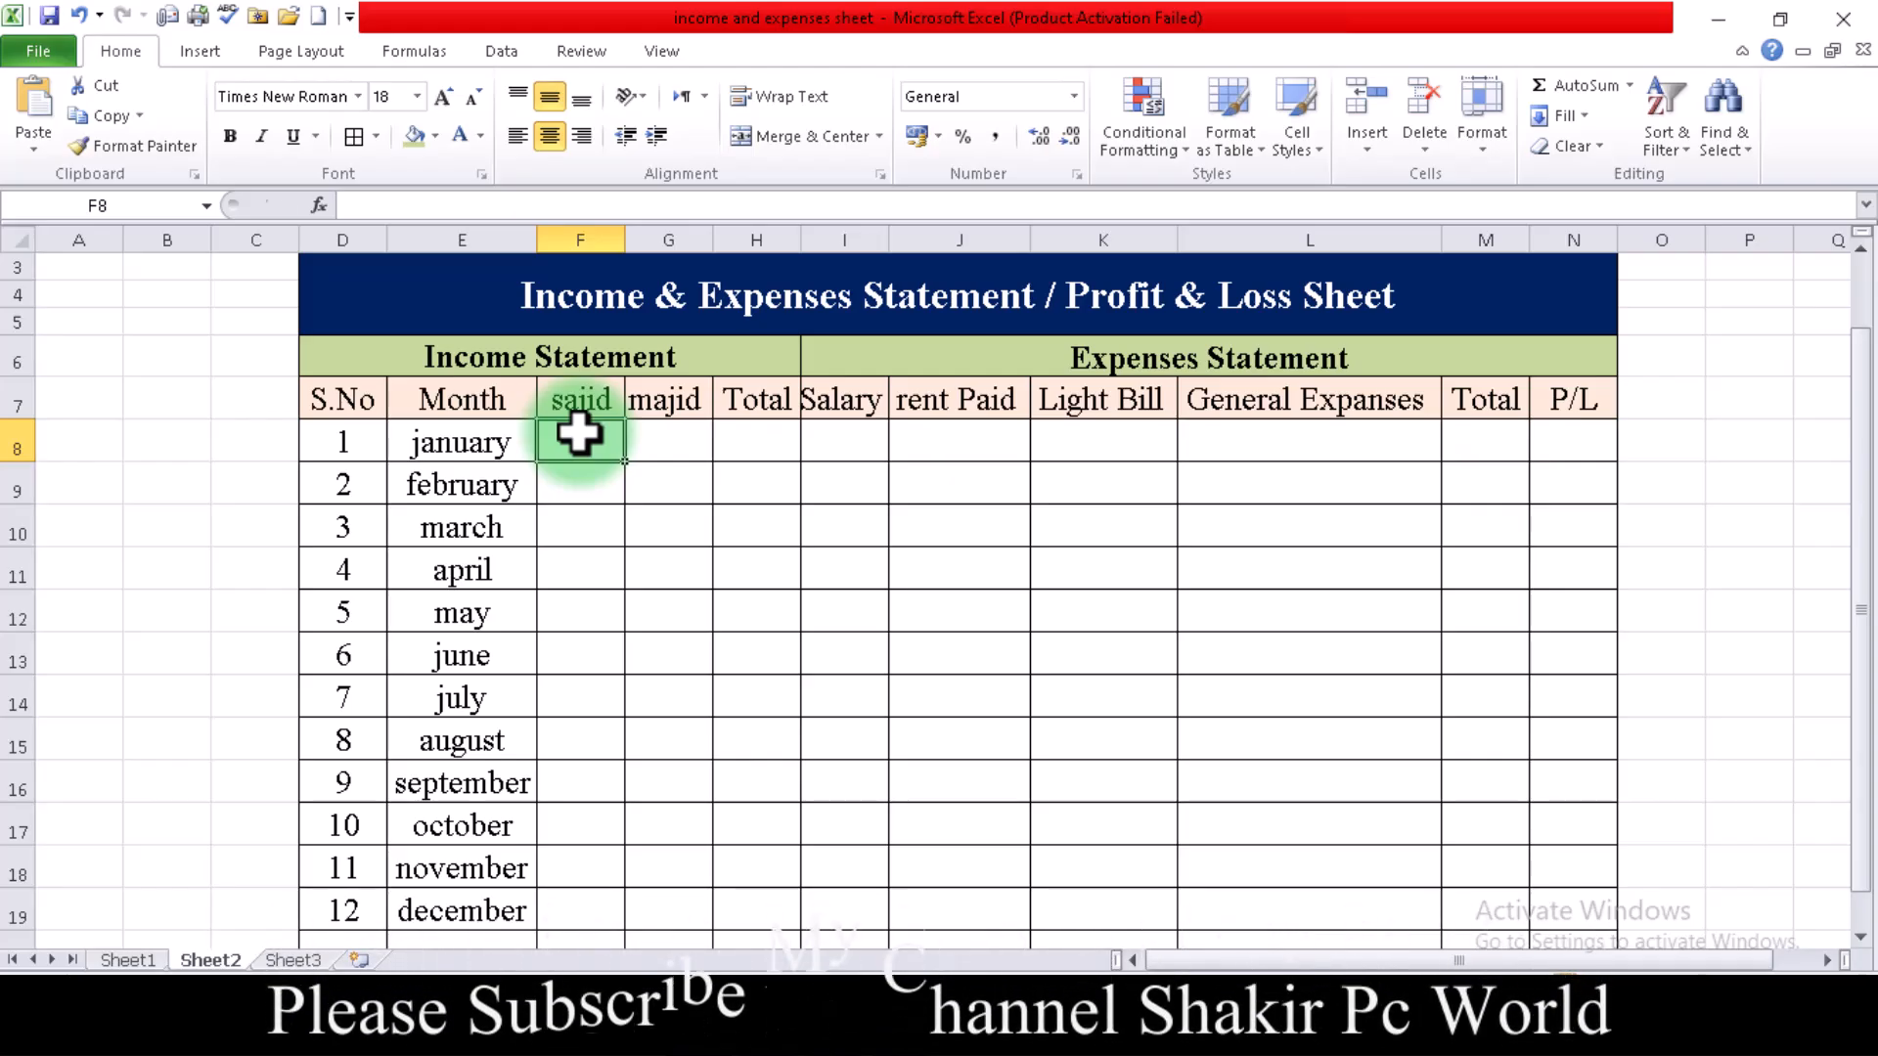
pyautogui.write('25000')
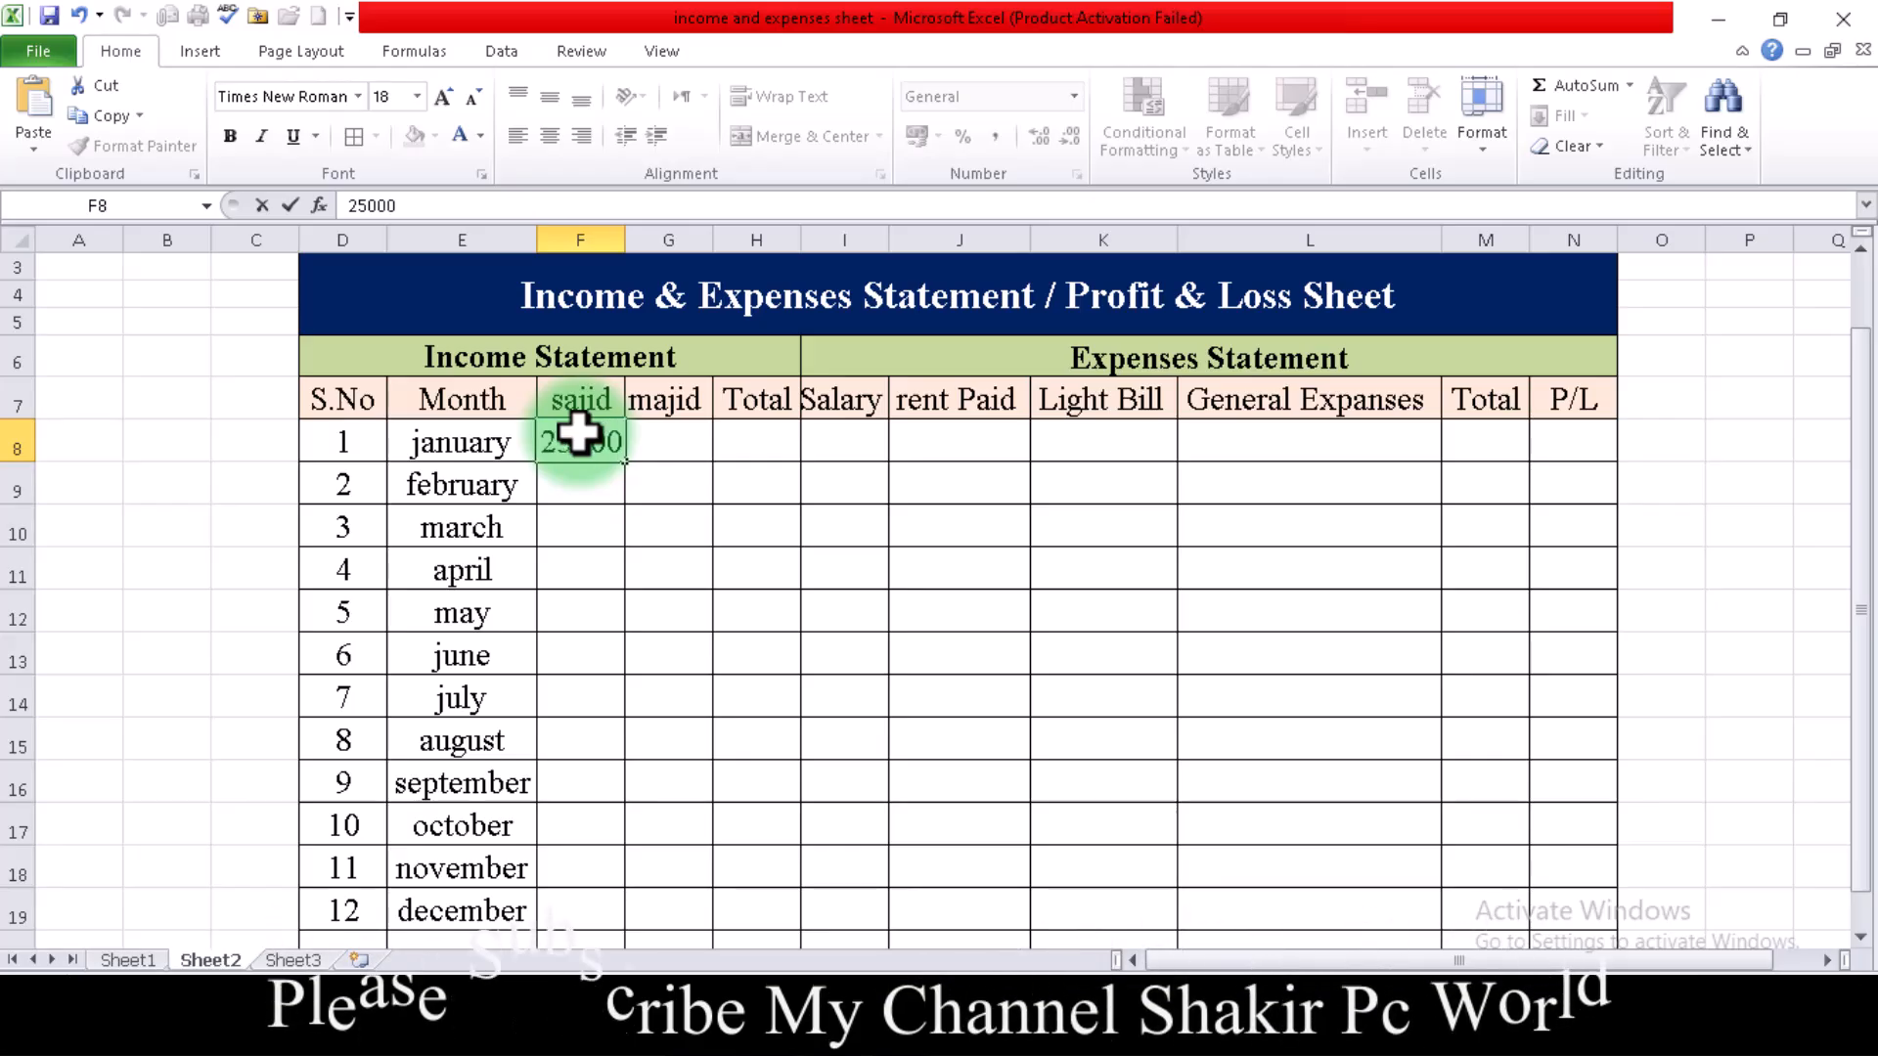
pyautogui.press('Tab')
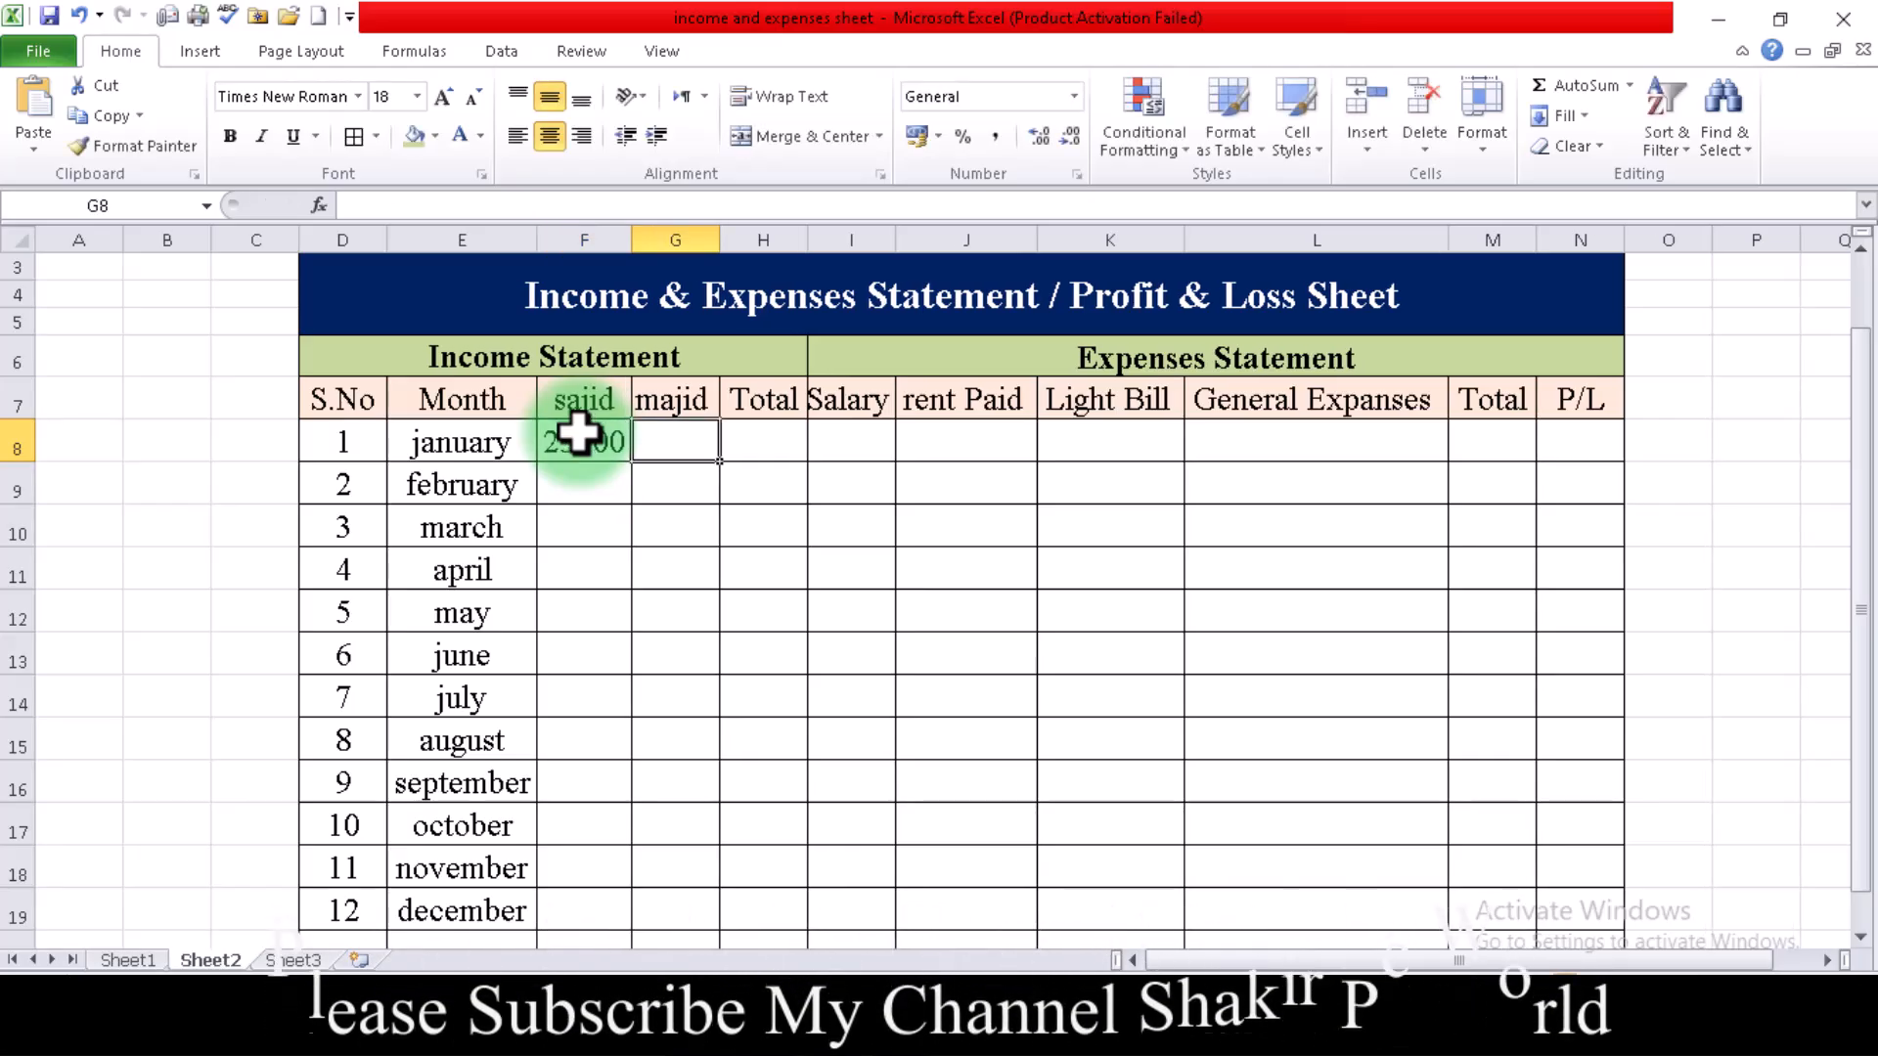
pyautogui.write('14000')
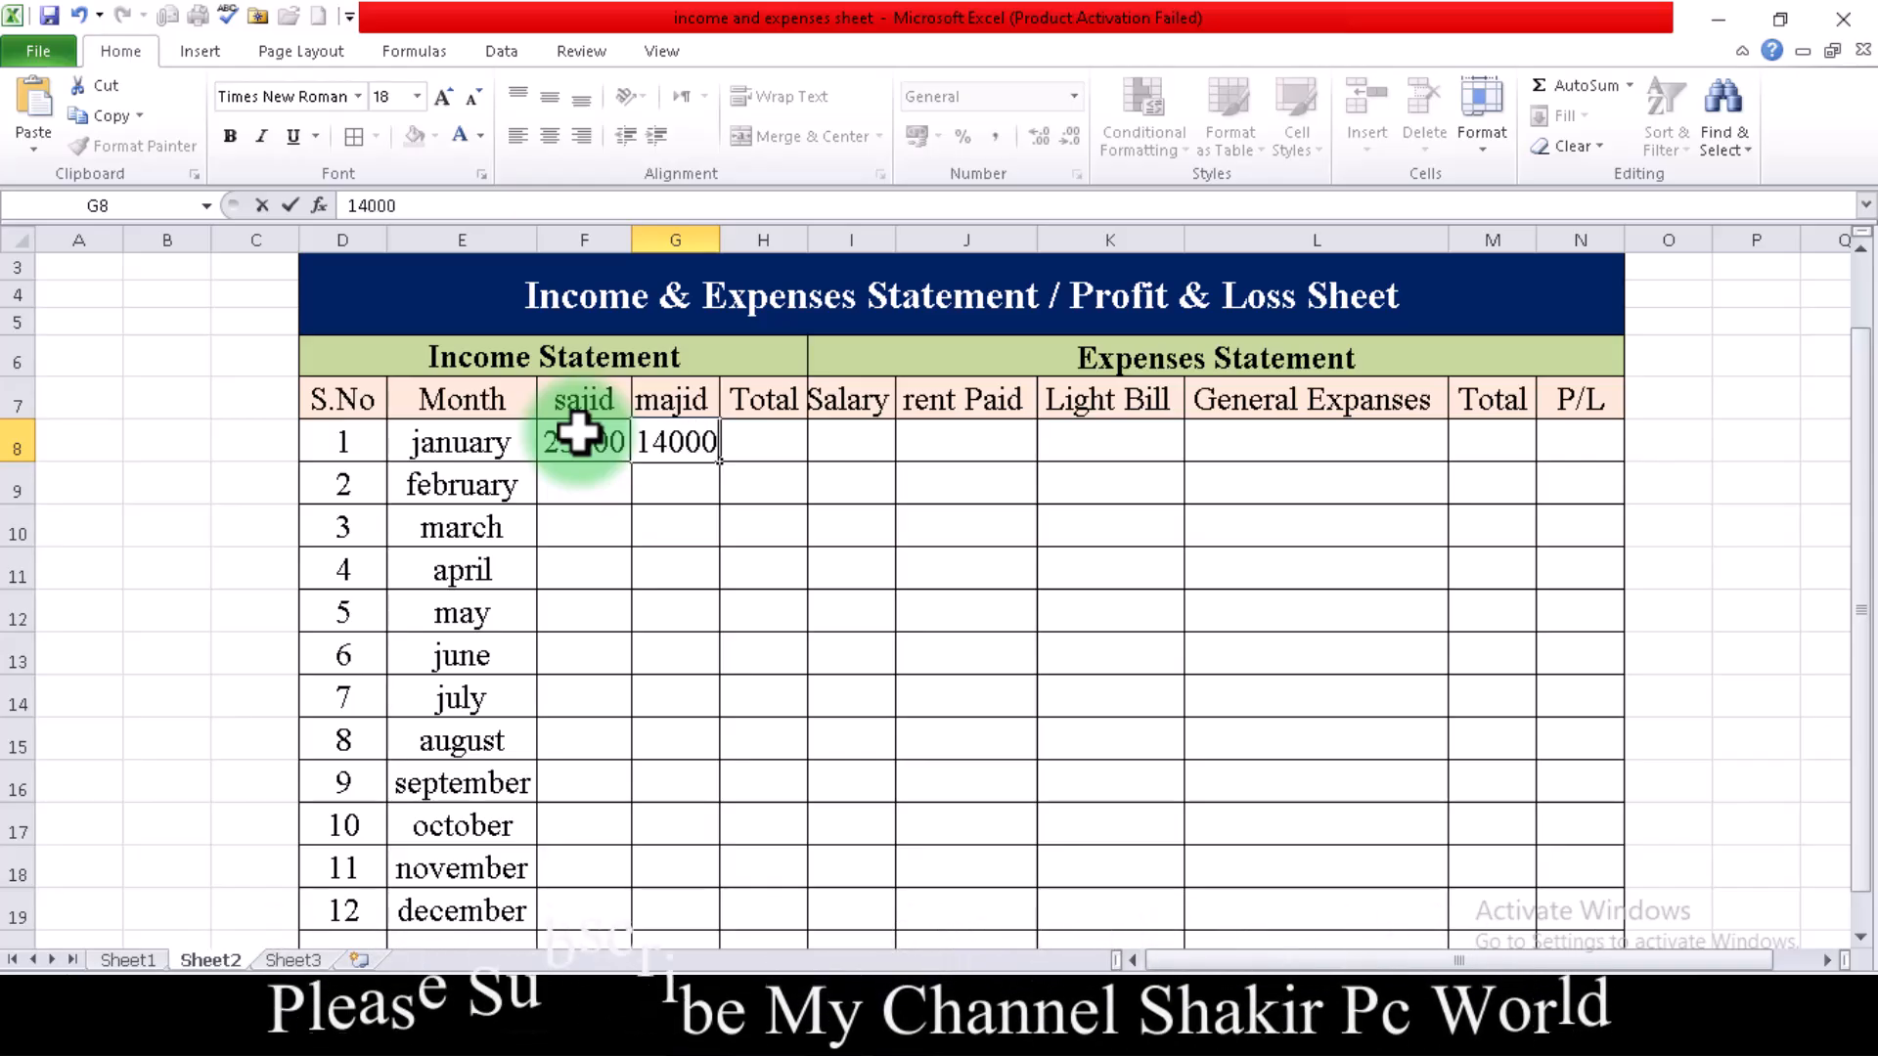
pyautogui.press('Tab')
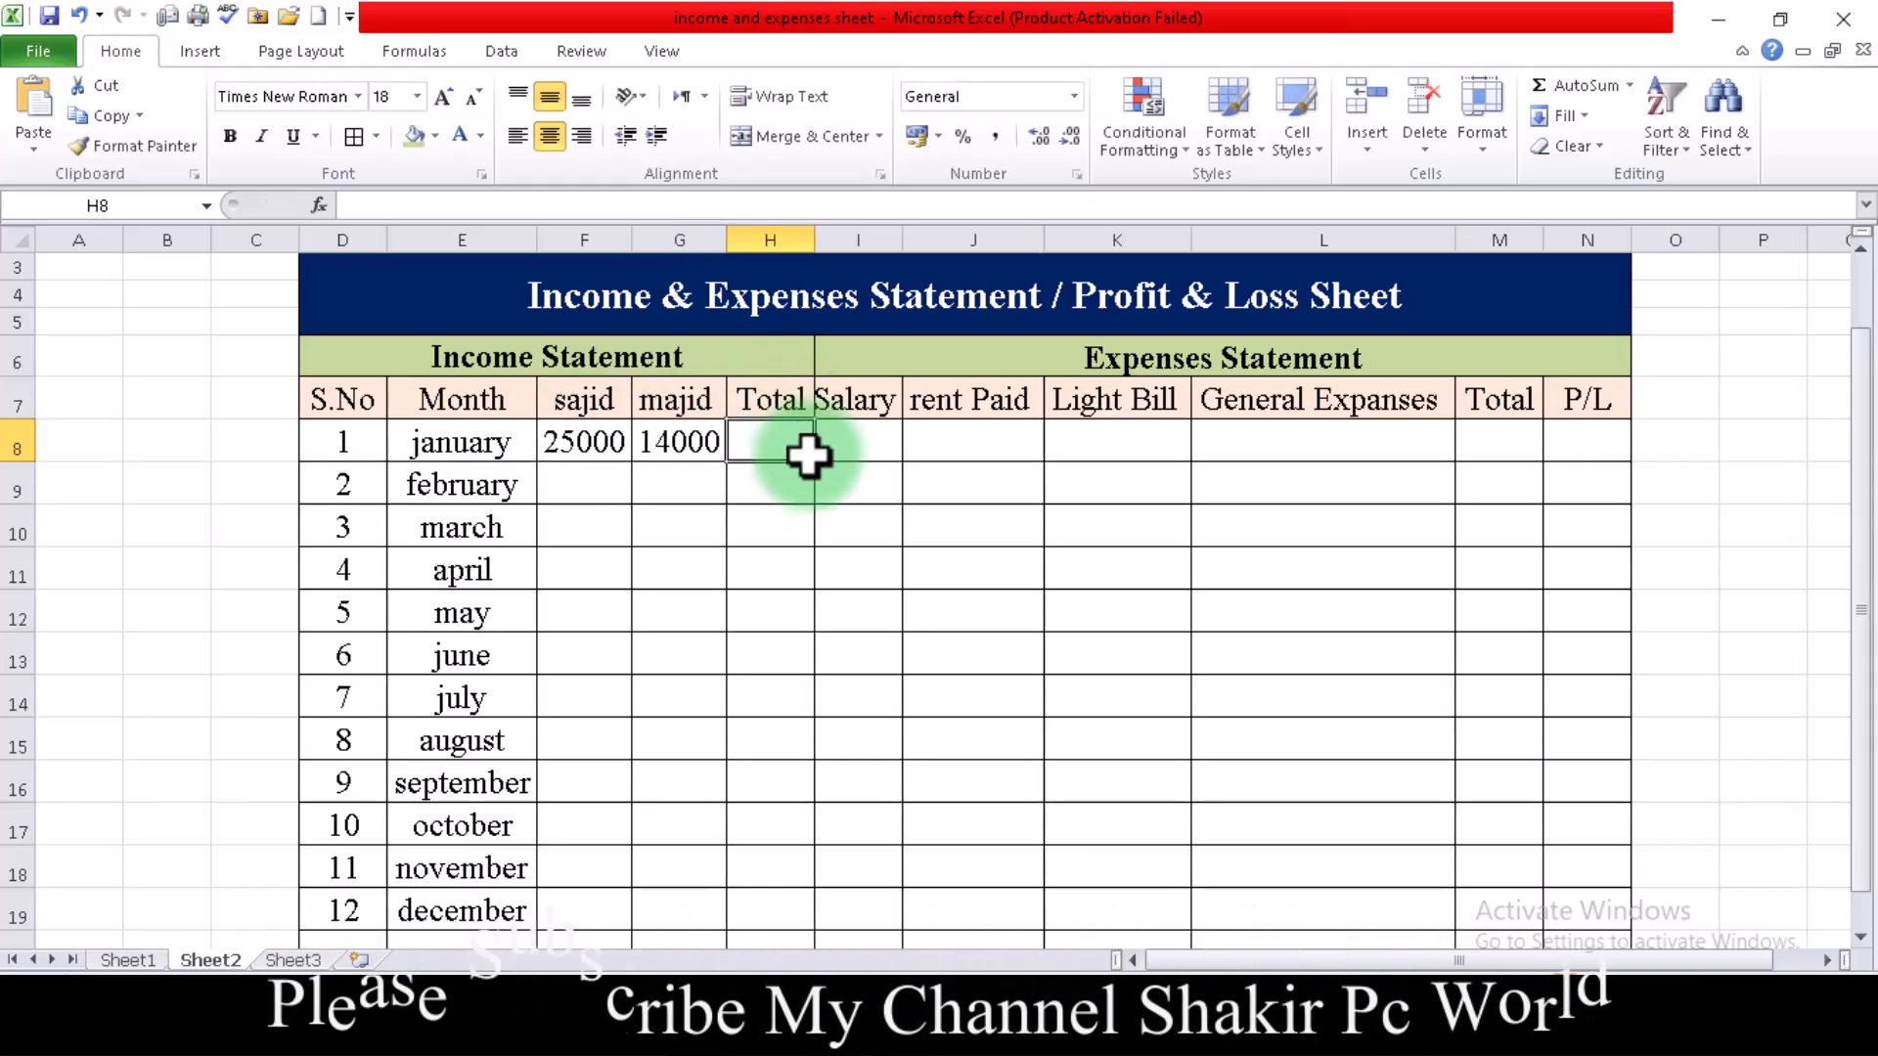
# Total January's income from F8:G8 in H8 with AutoSum and check the resulting formula.
pyautogui.click(854, 437)
pyautogui.click(745, 448)
pyautogui.moveTo(559, 441); pyautogui.dragTo(749, 443)
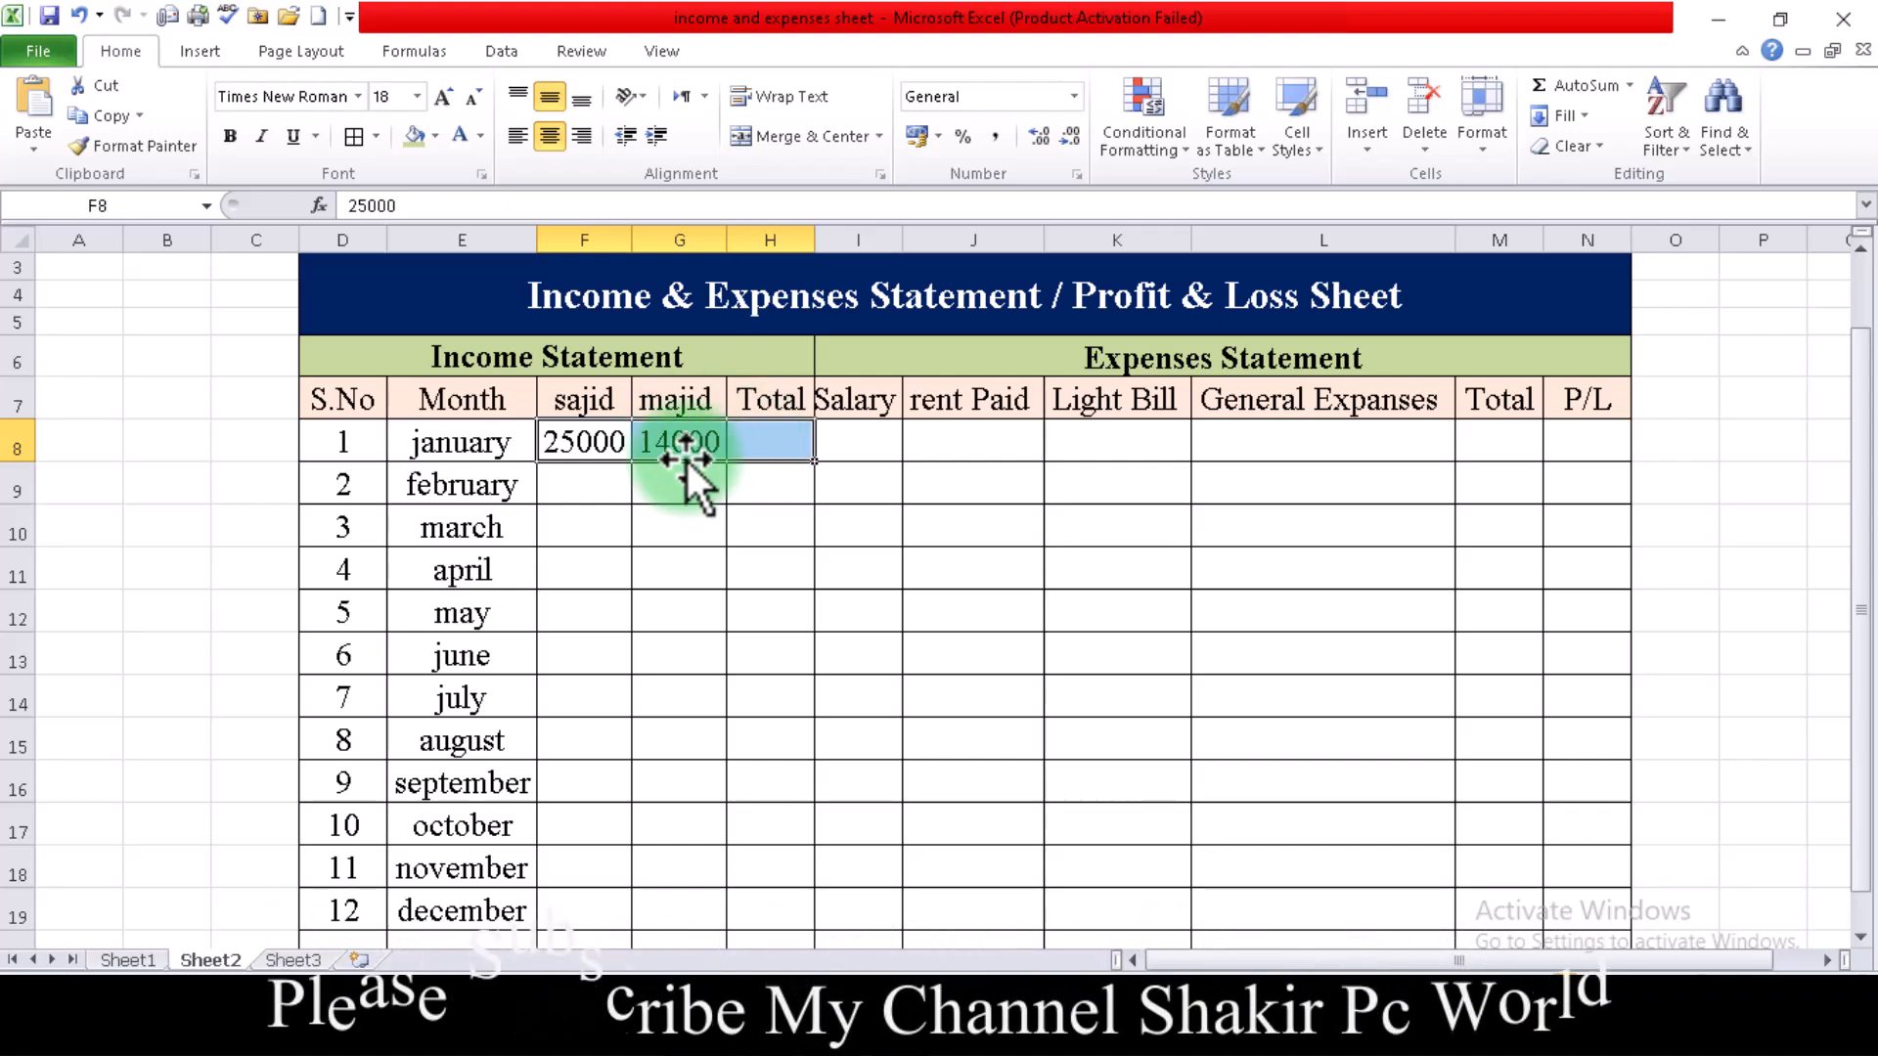
pyautogui.click(1558, 96)
pyautogui.click(790, 442)
pyautogui.doubleClick(788, 440)
pyautogui.click(864, 454)
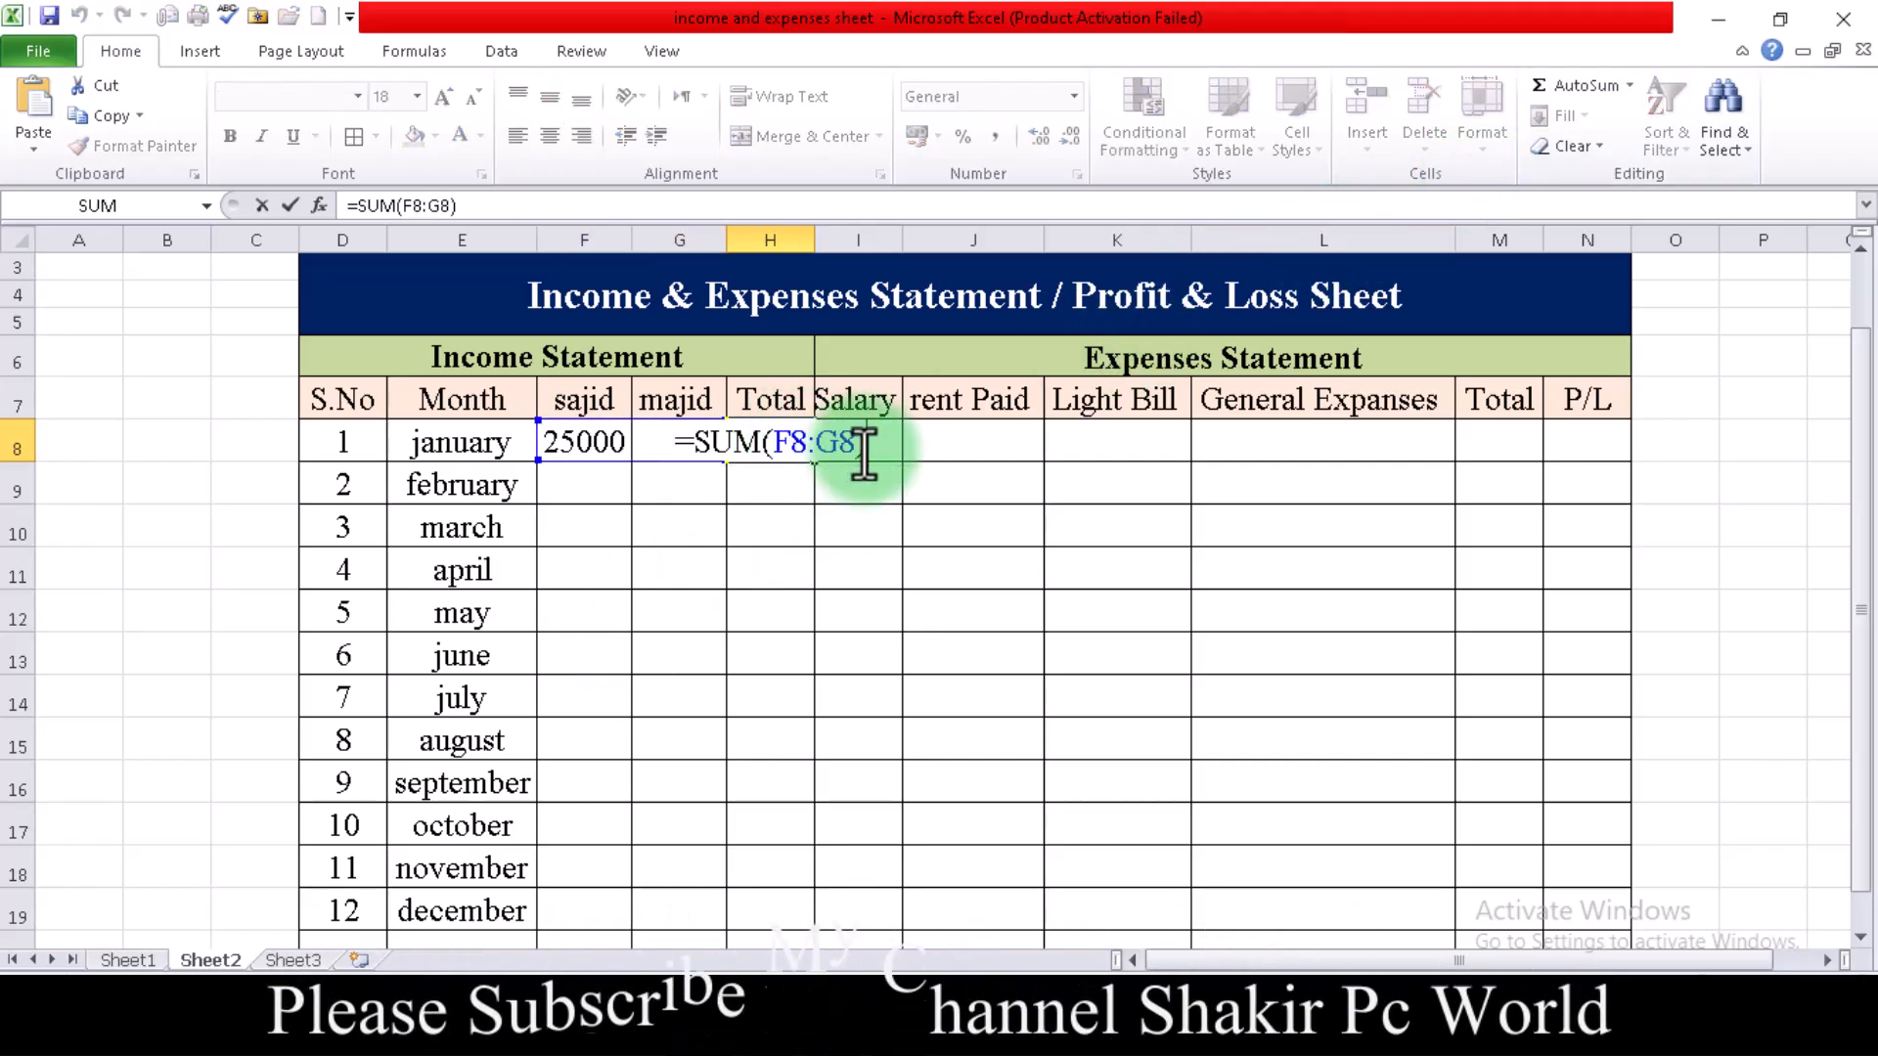
pyautogui.press('Return')
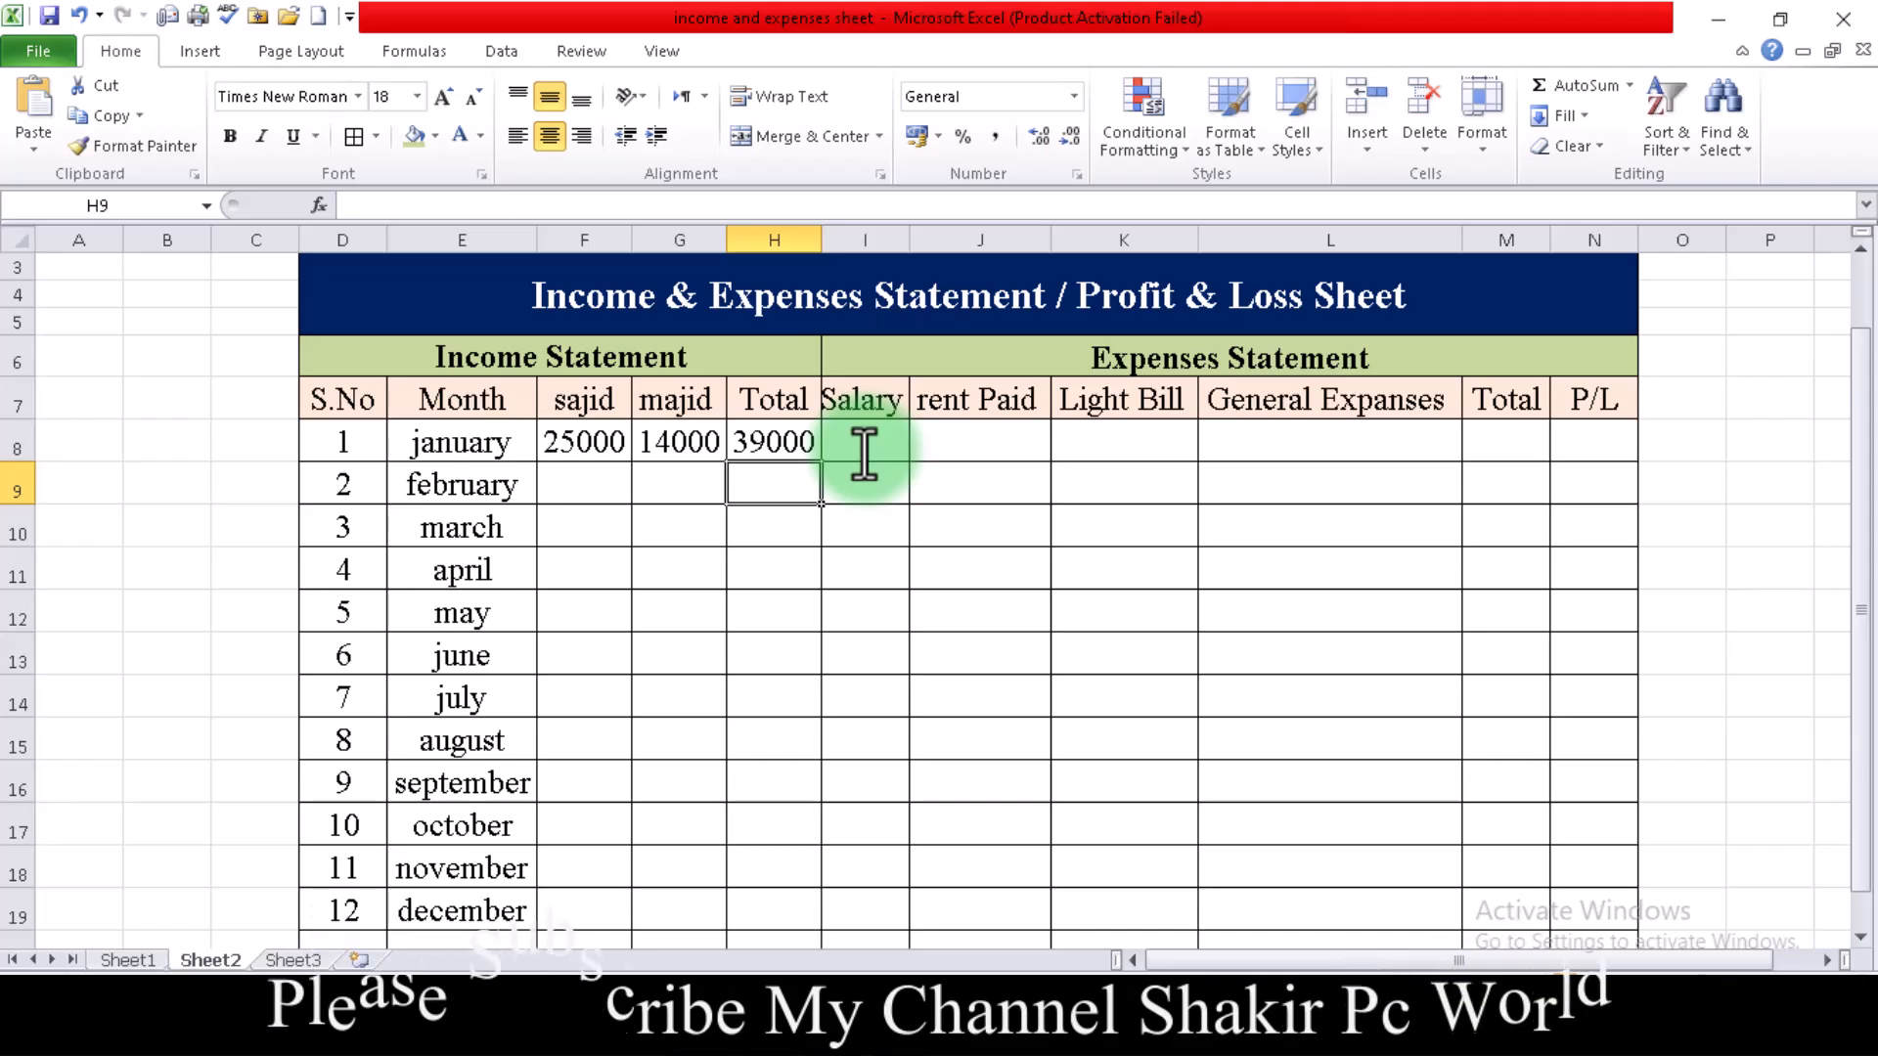
# Enter January's expenses: Salary 2000, rent Paid 1500, Light Bill 1000 and General Expanses 500.
pyautogui.click(857, 444)
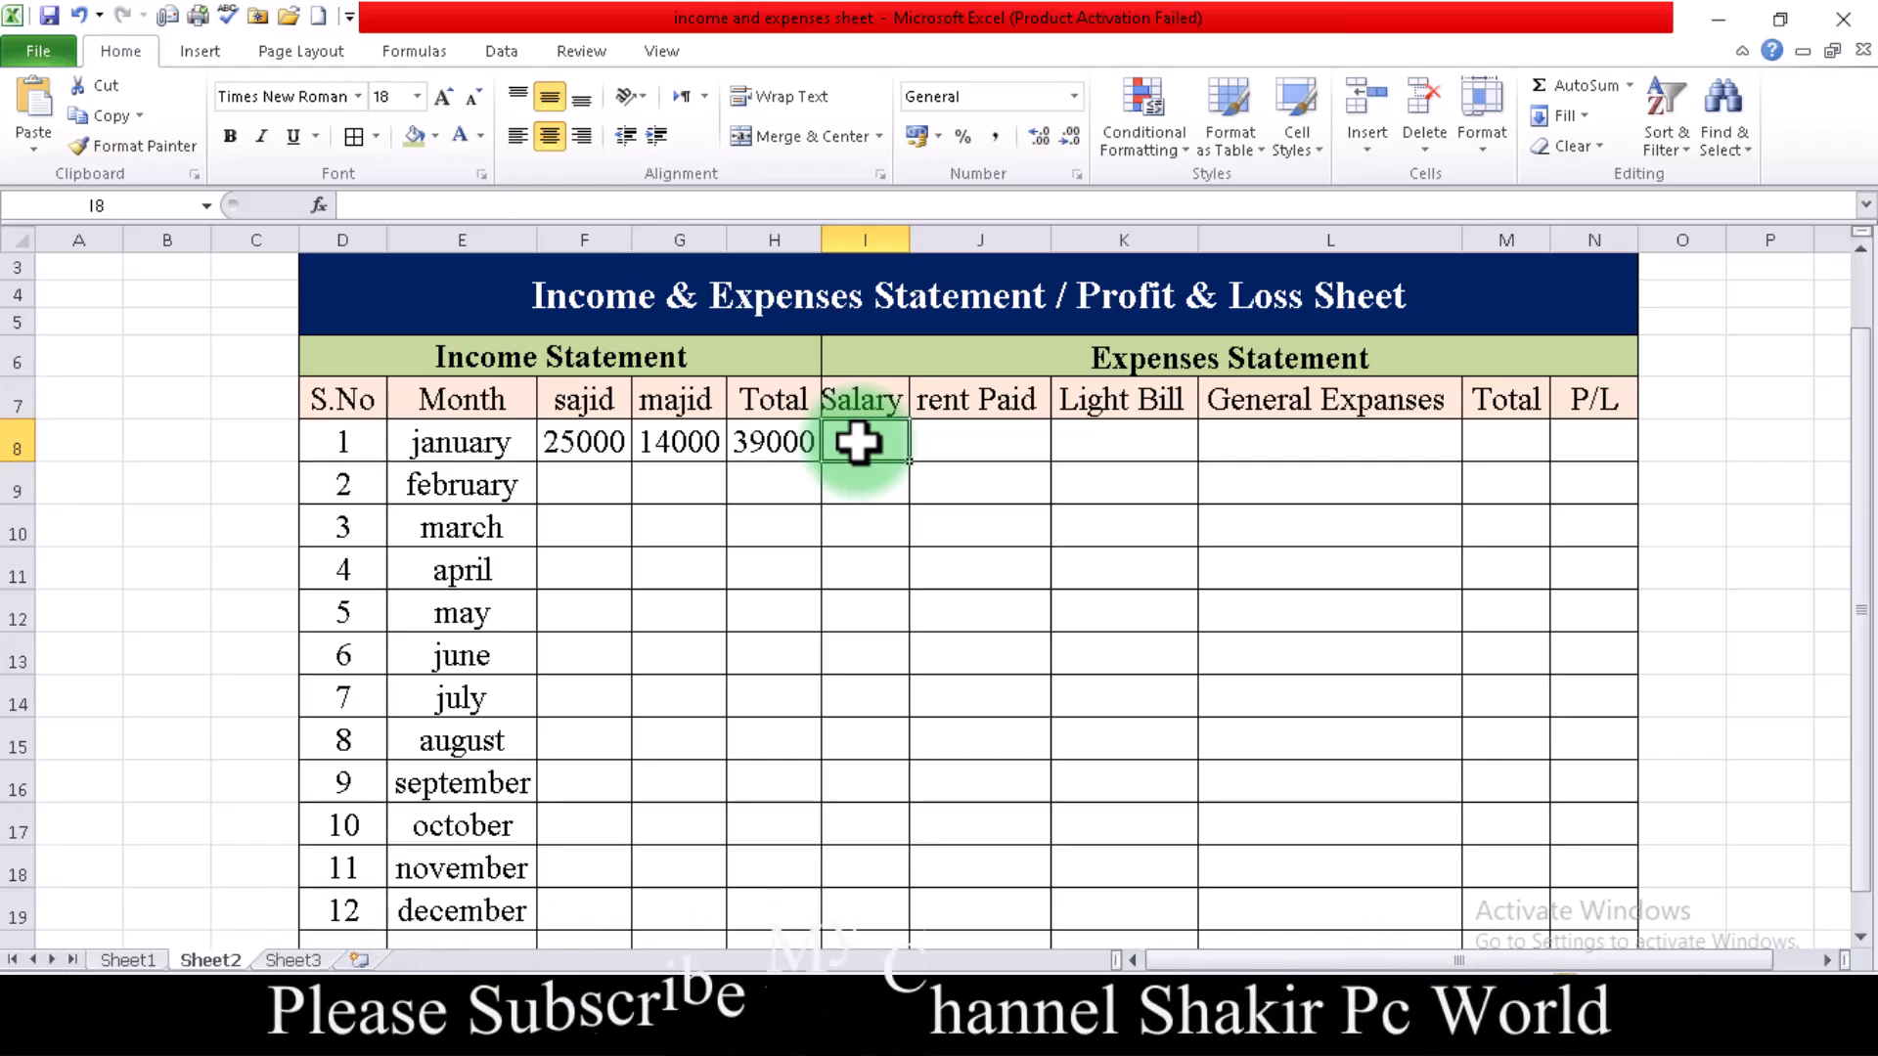
pyautogui.write('2000')
pyautogui.press('Tab')
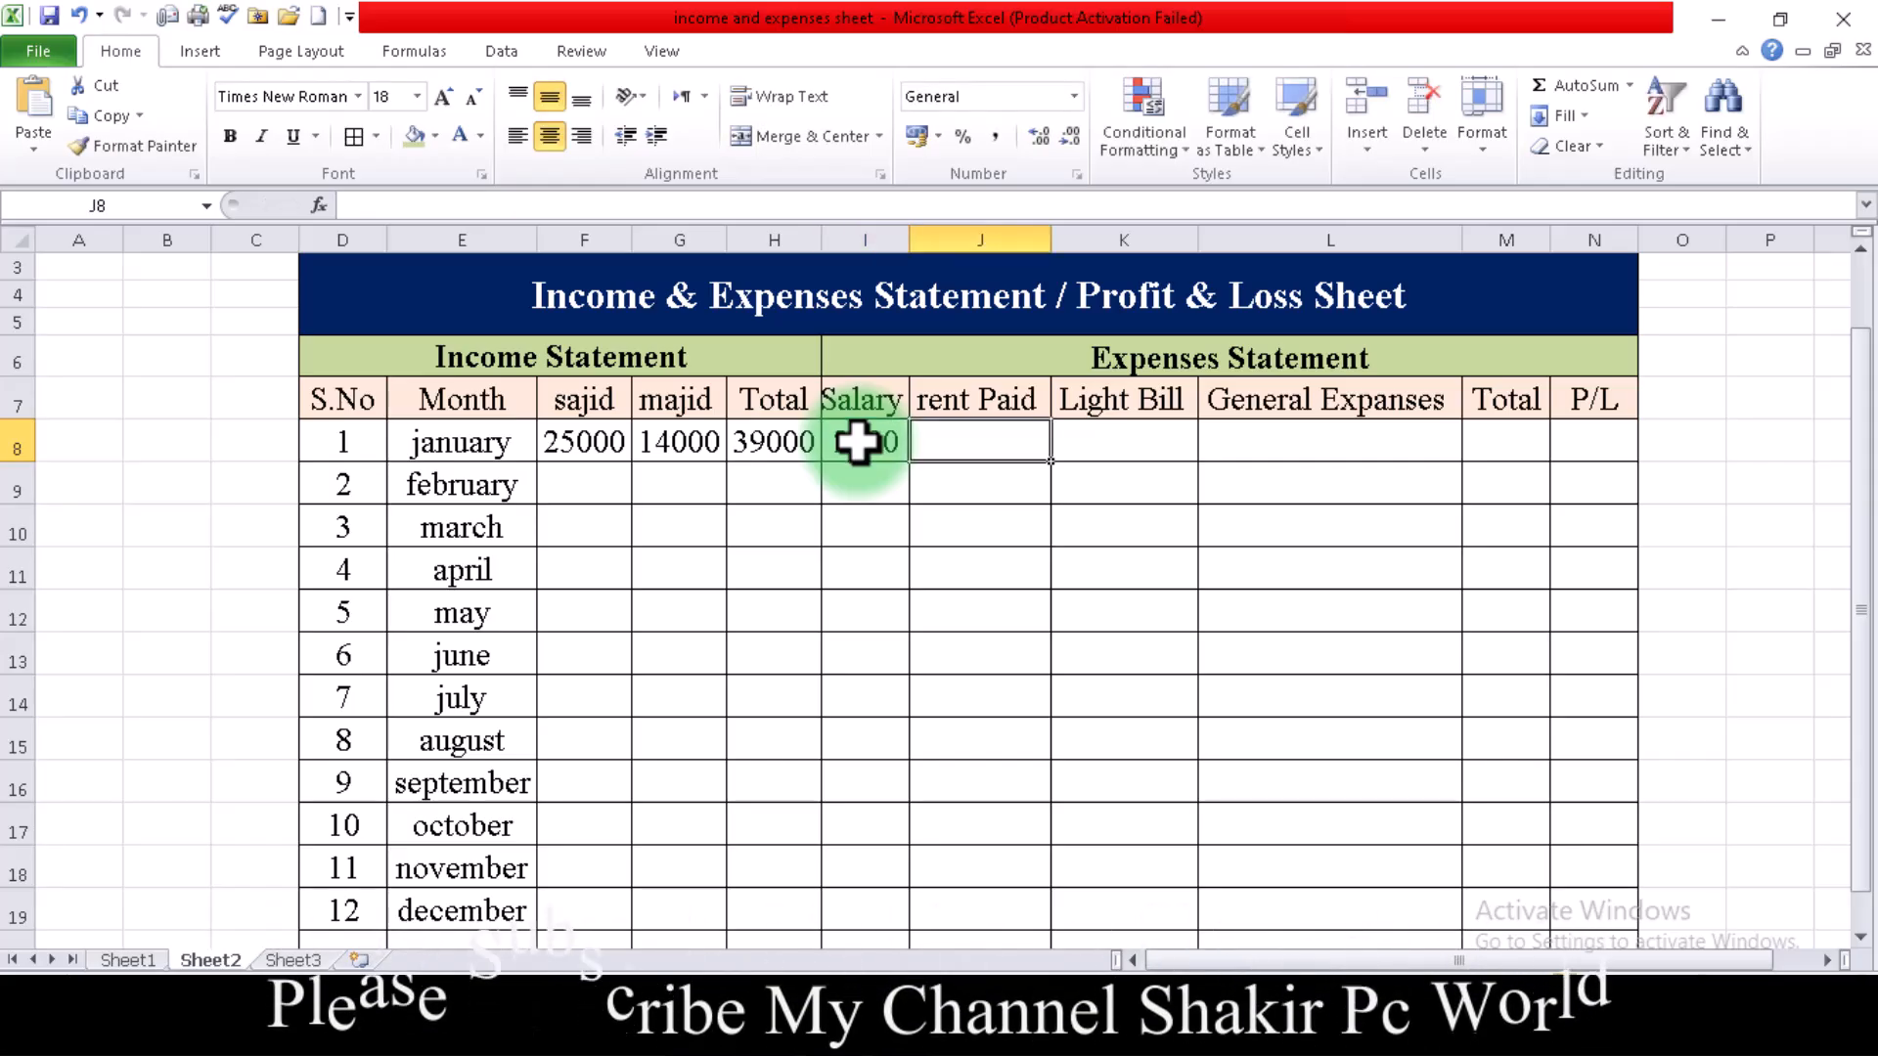
pyautogui.write('1500')
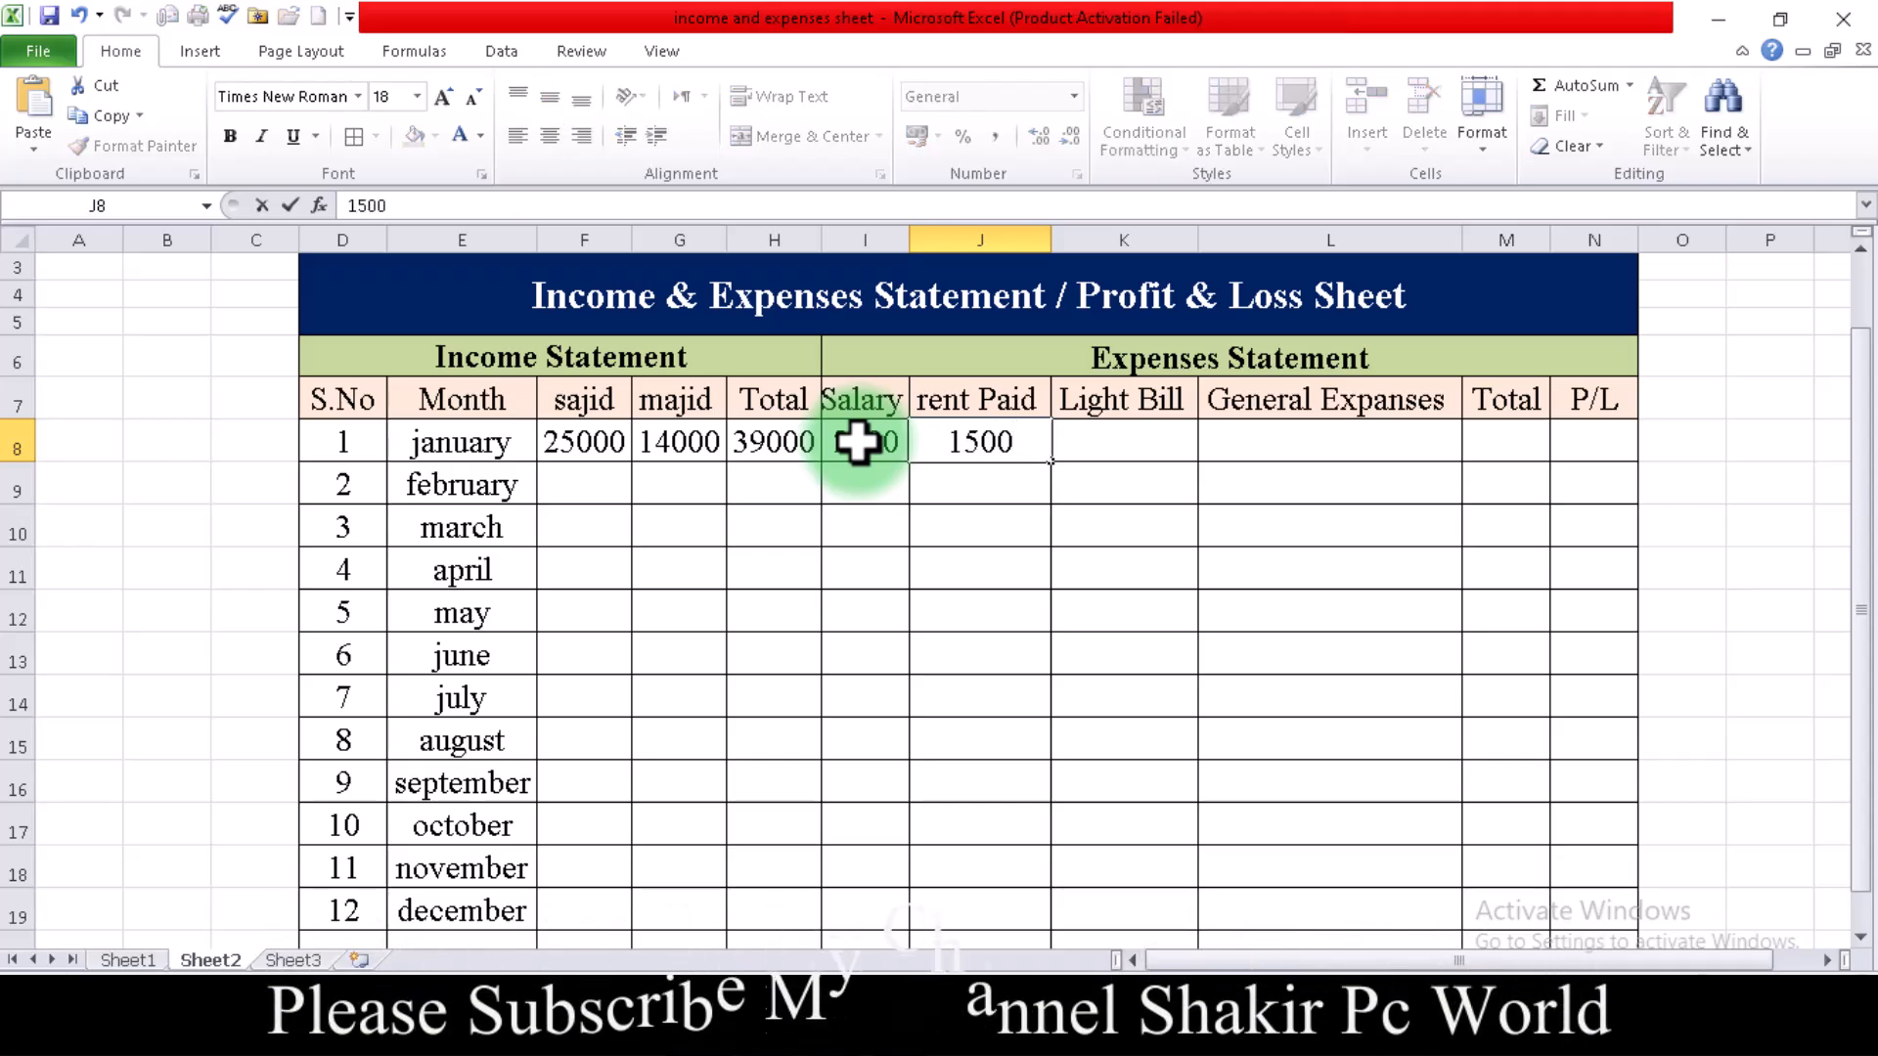
pyautogui.press('Tab')
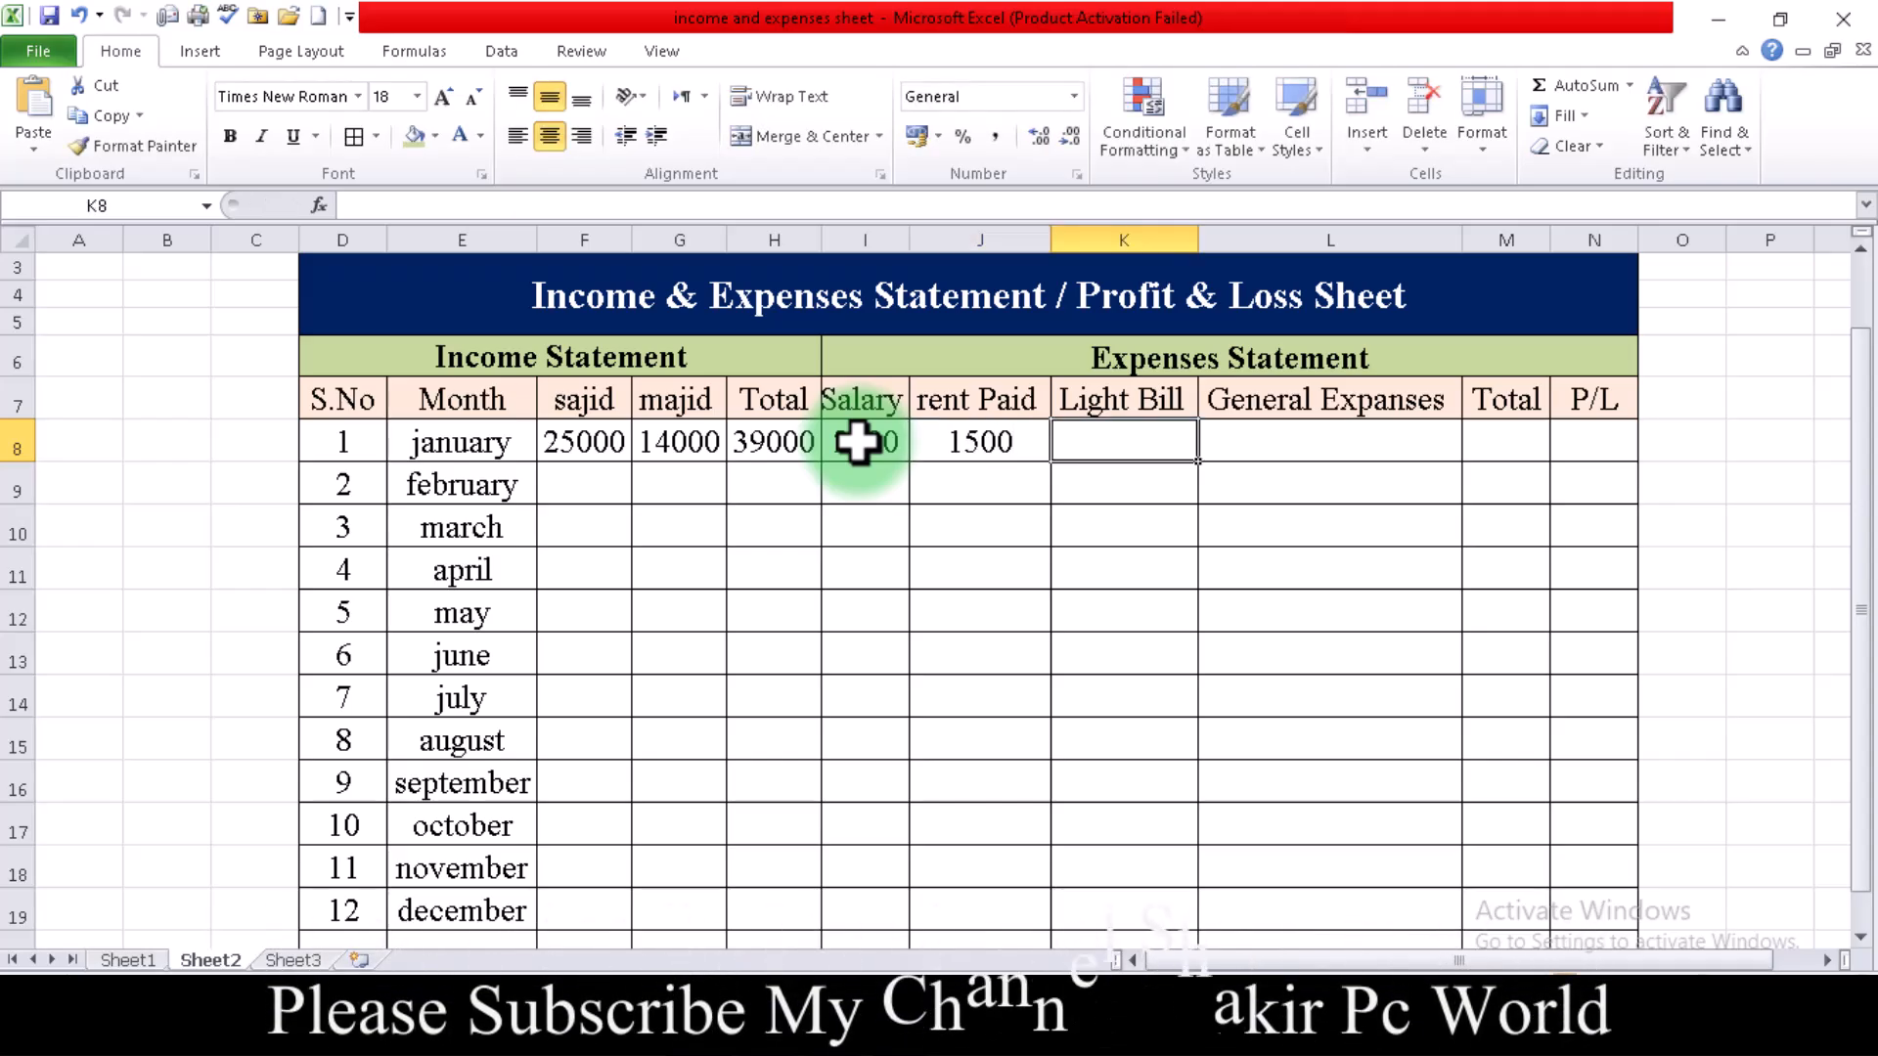
pyautogui.write('1000')
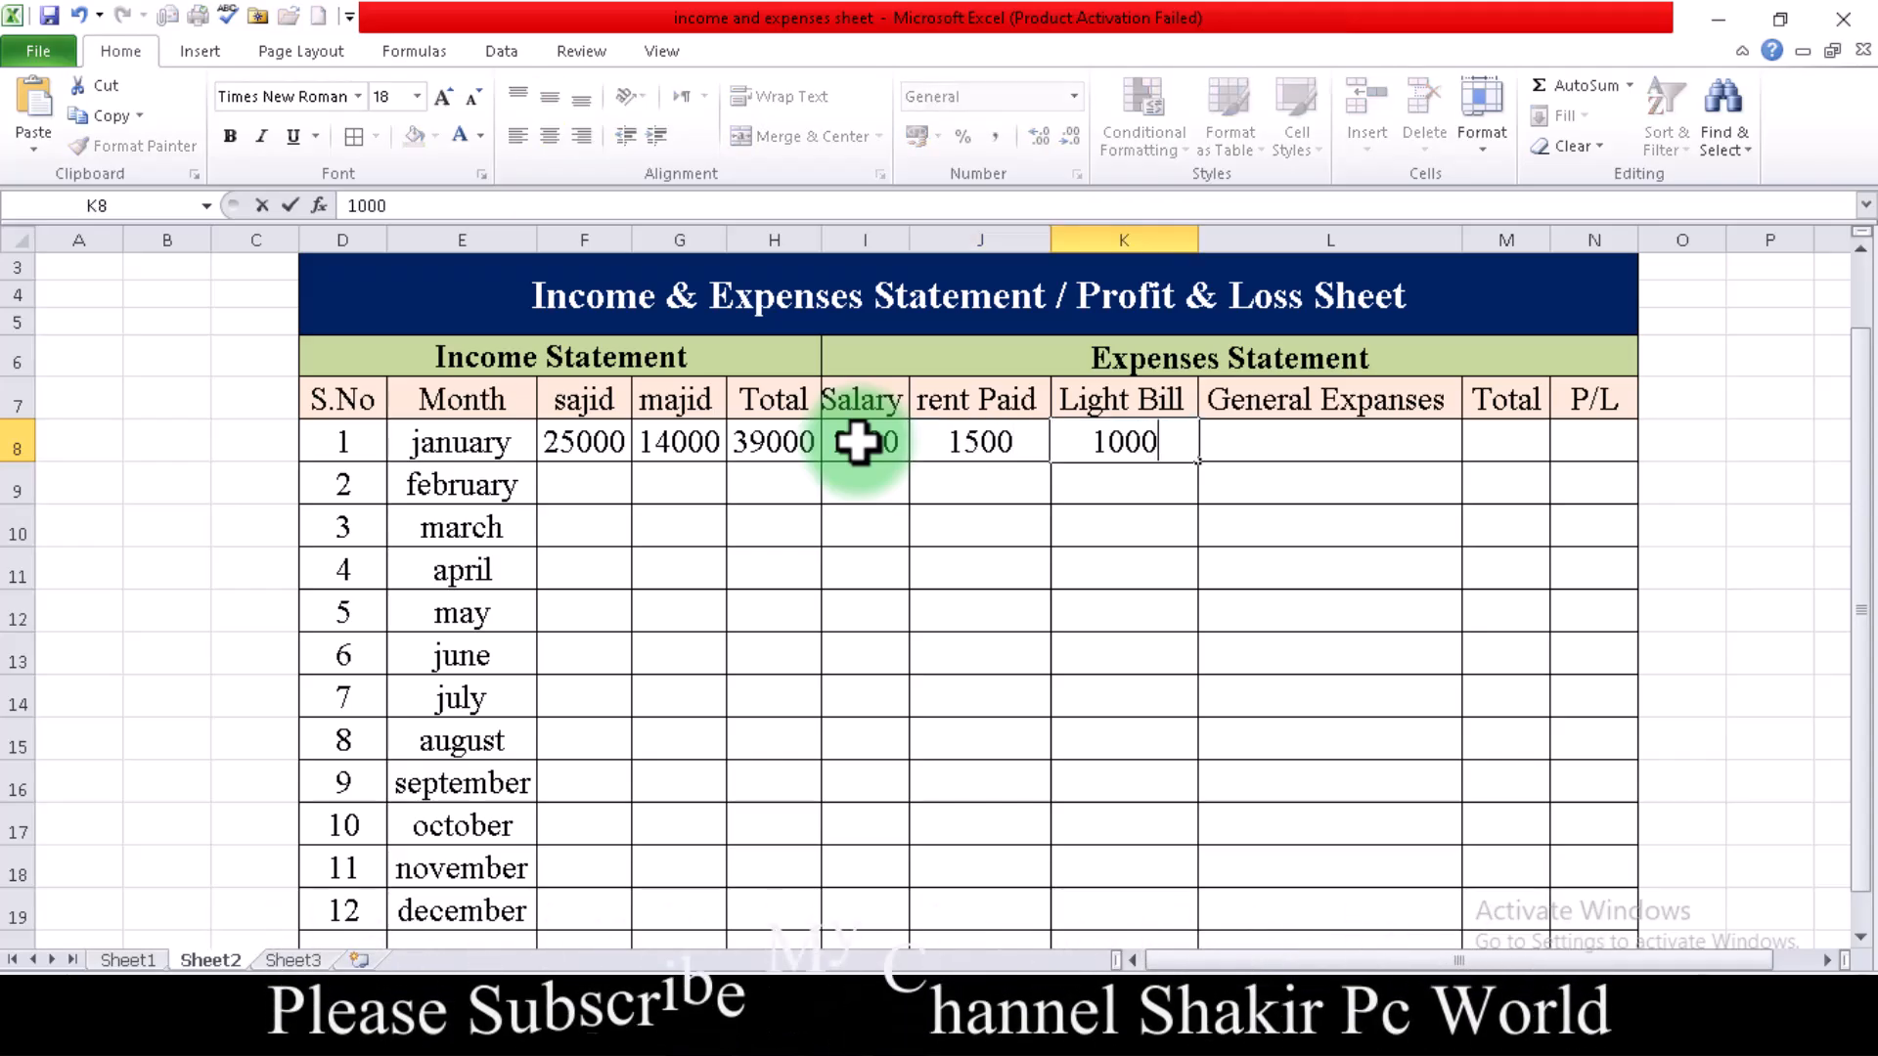
pyautogui.press('Tab')
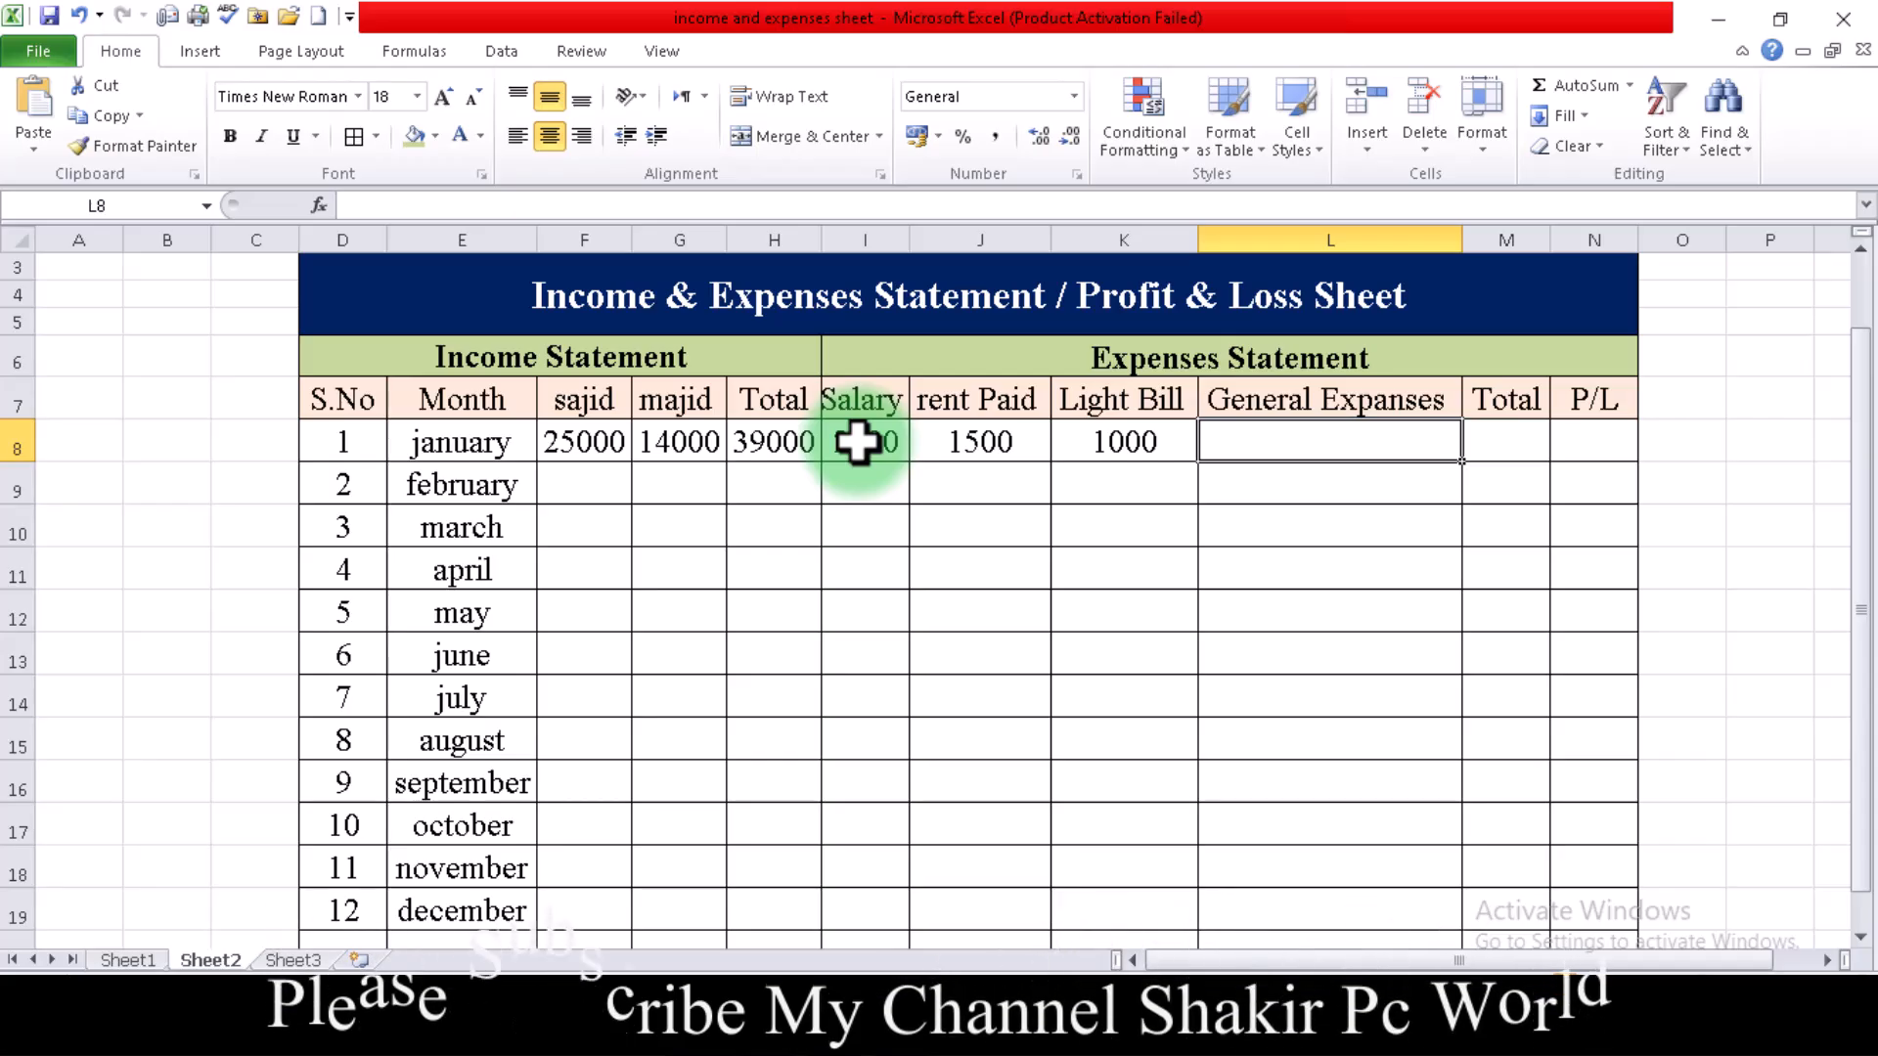
pyautogui.write('500')
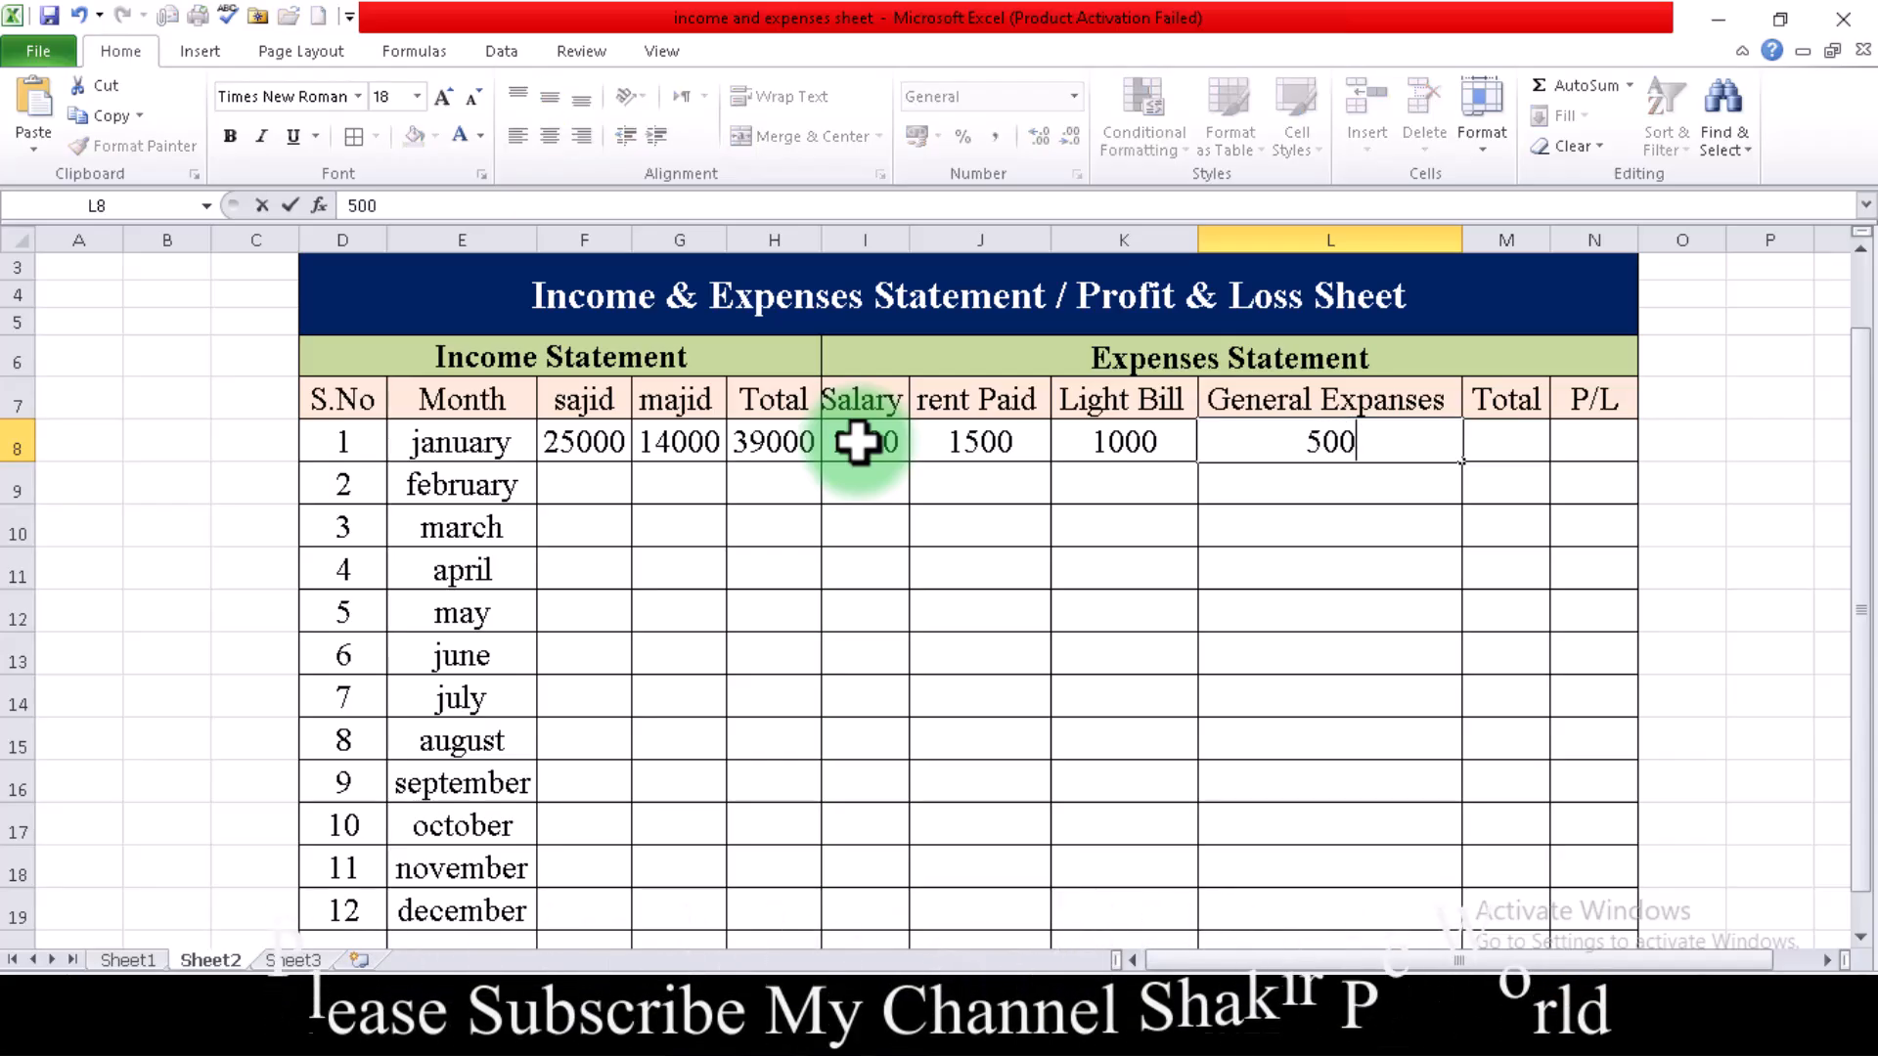
pyautogui.press('Tab')
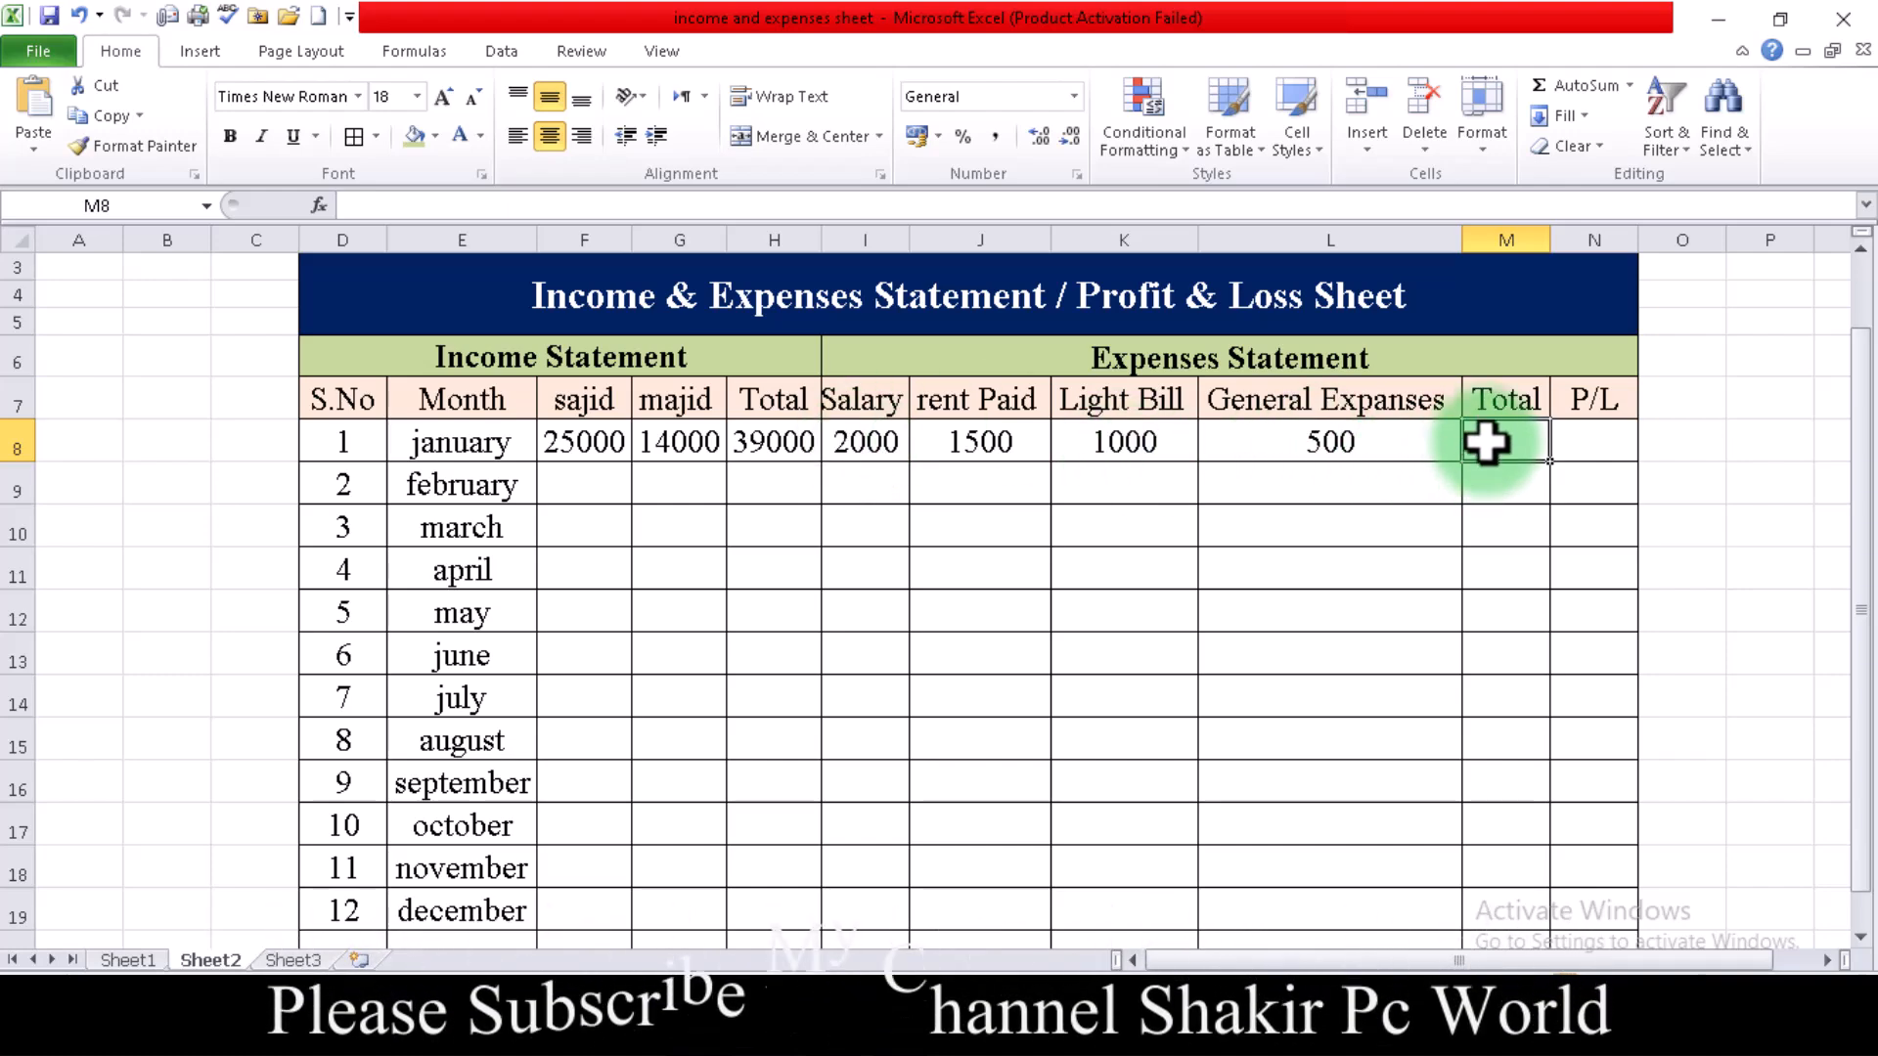
# Total January's expenses from I8:L8 in M8 with AutoSum.
pyautogui.click(870, 450)
pyautogui.moveTo(869, 450); pyautogui.dragTo(1474, 442)
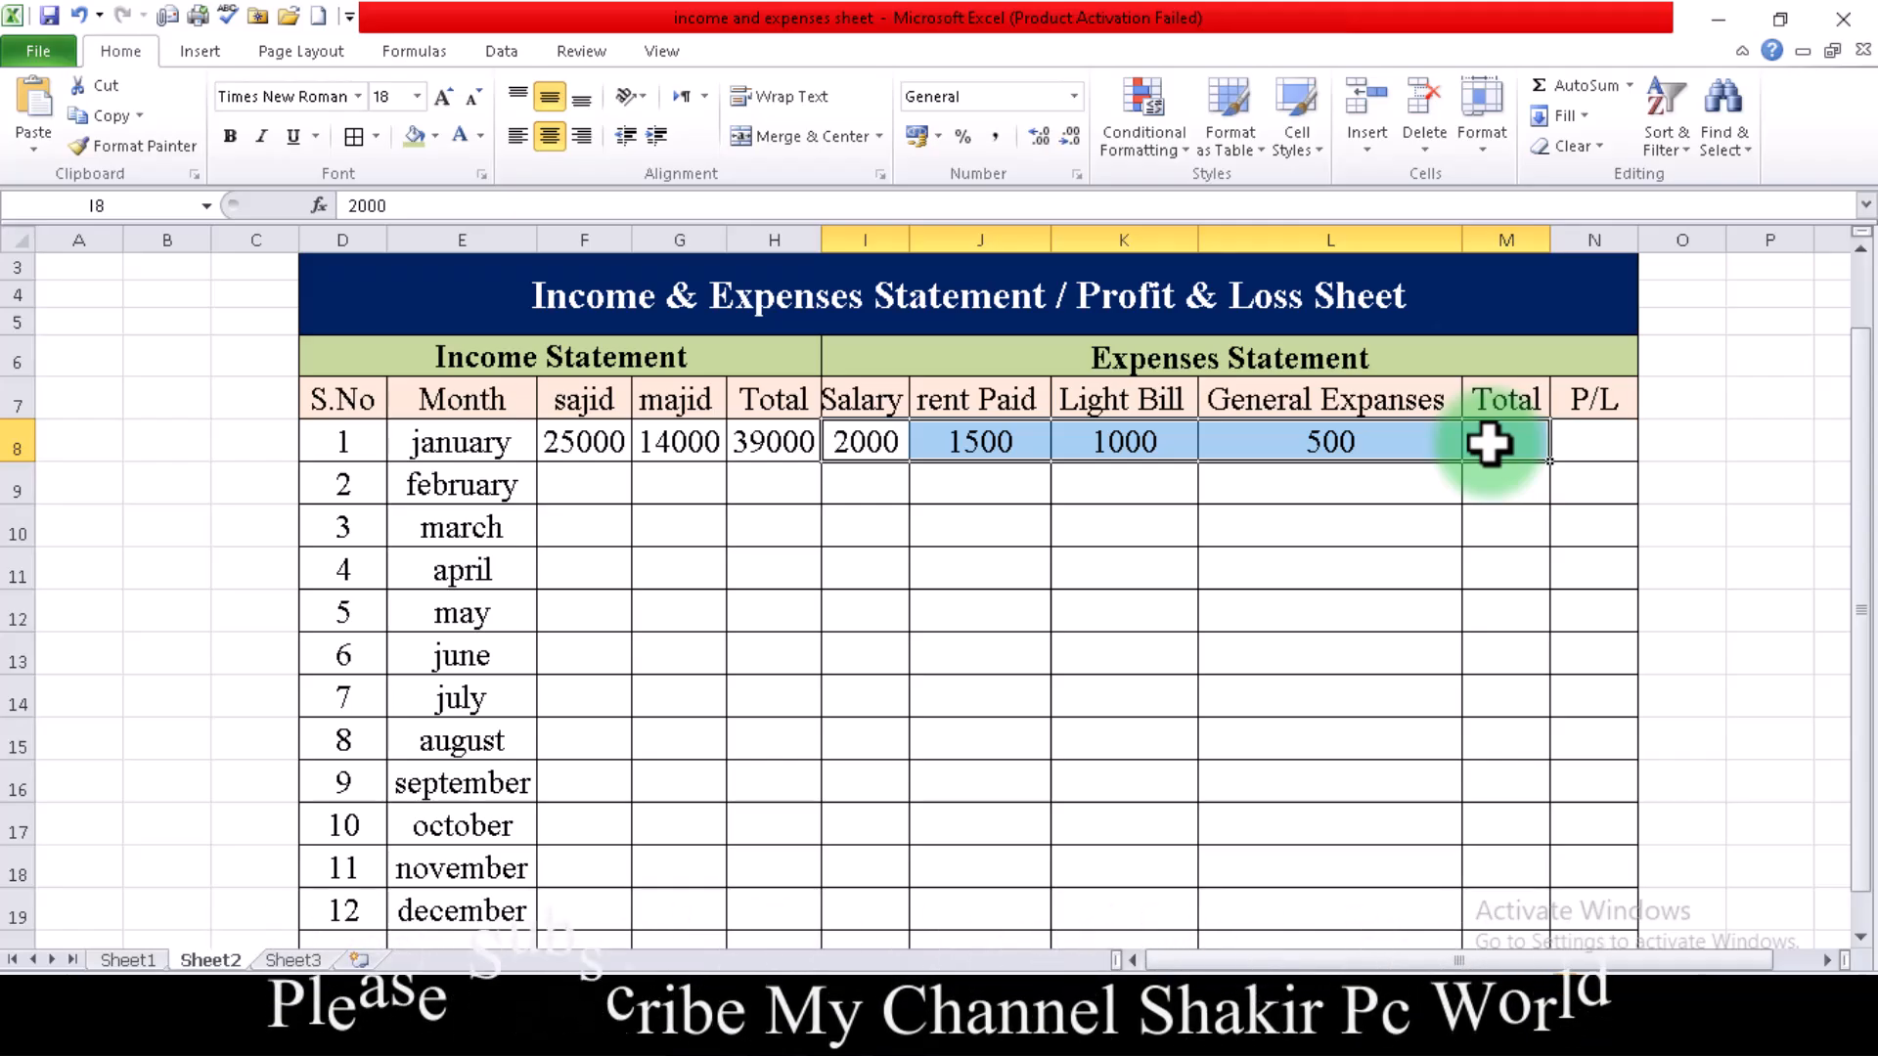
pyautogui.click(1567, 96)
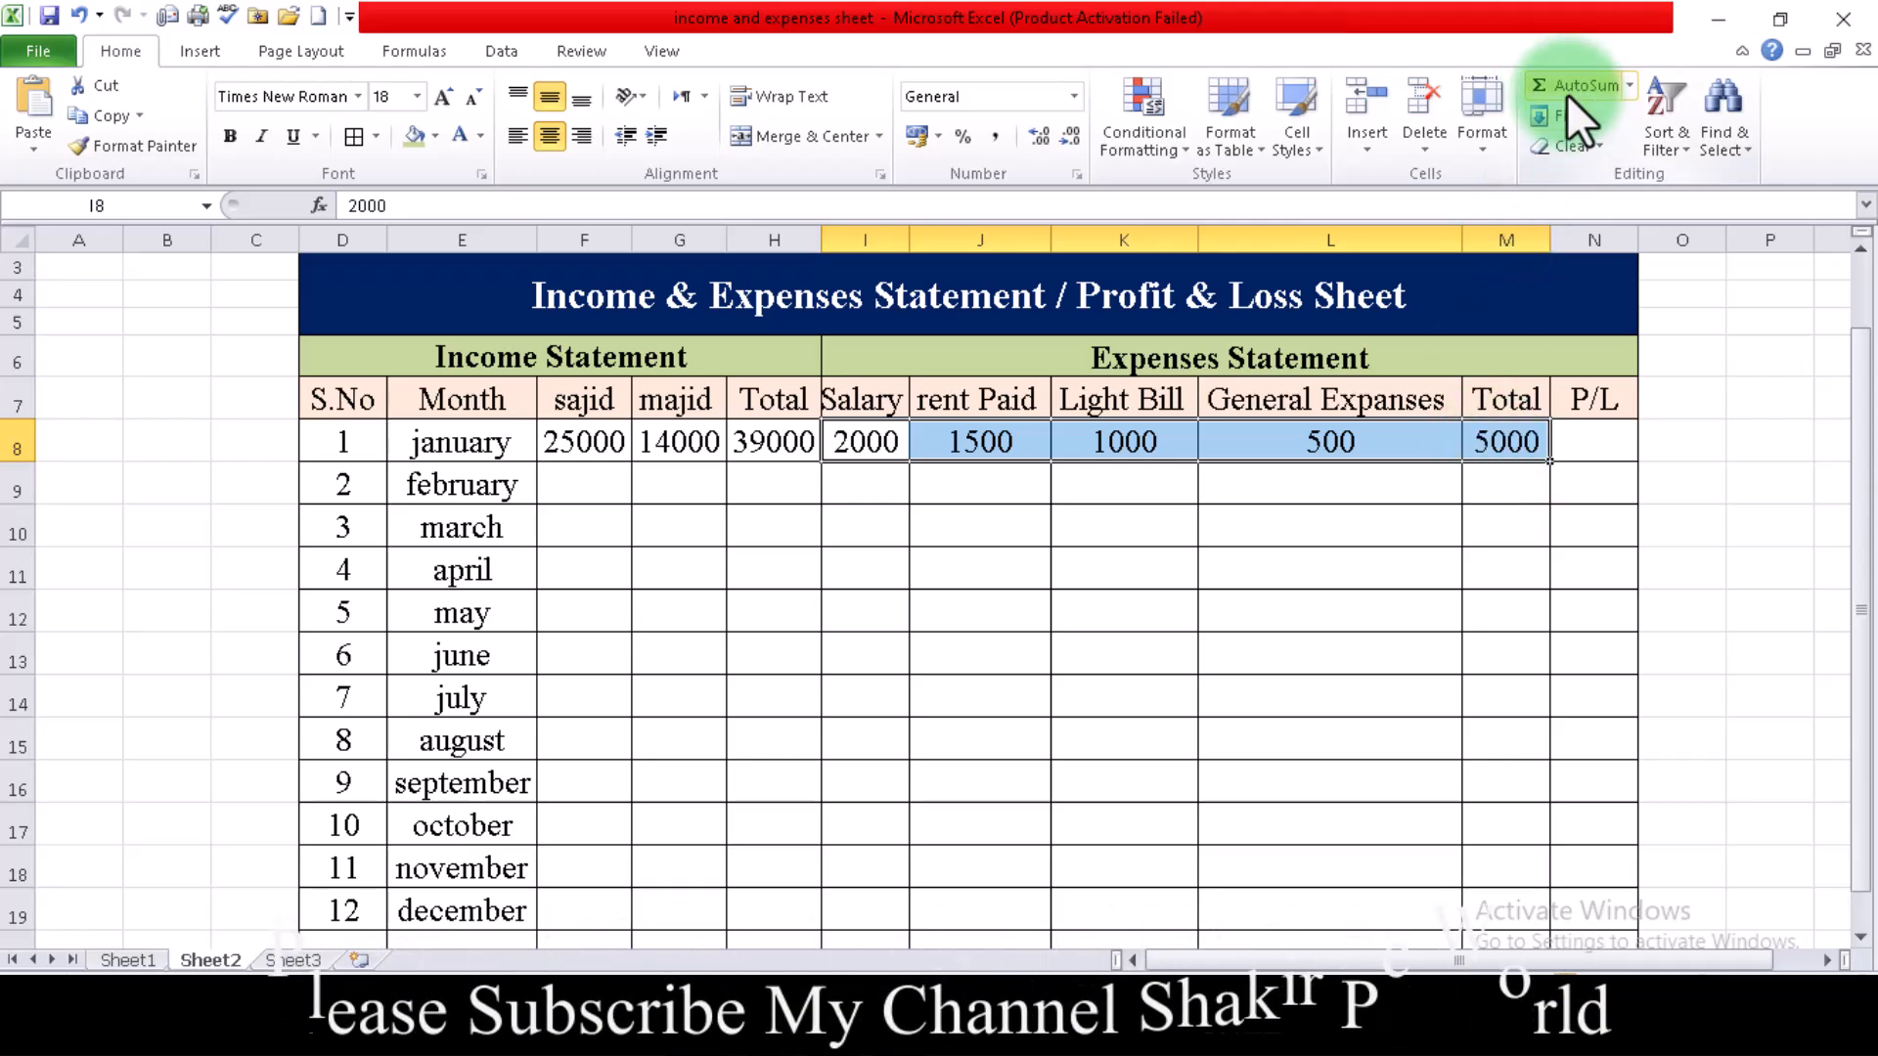
pyautogui.click(1599, 446)
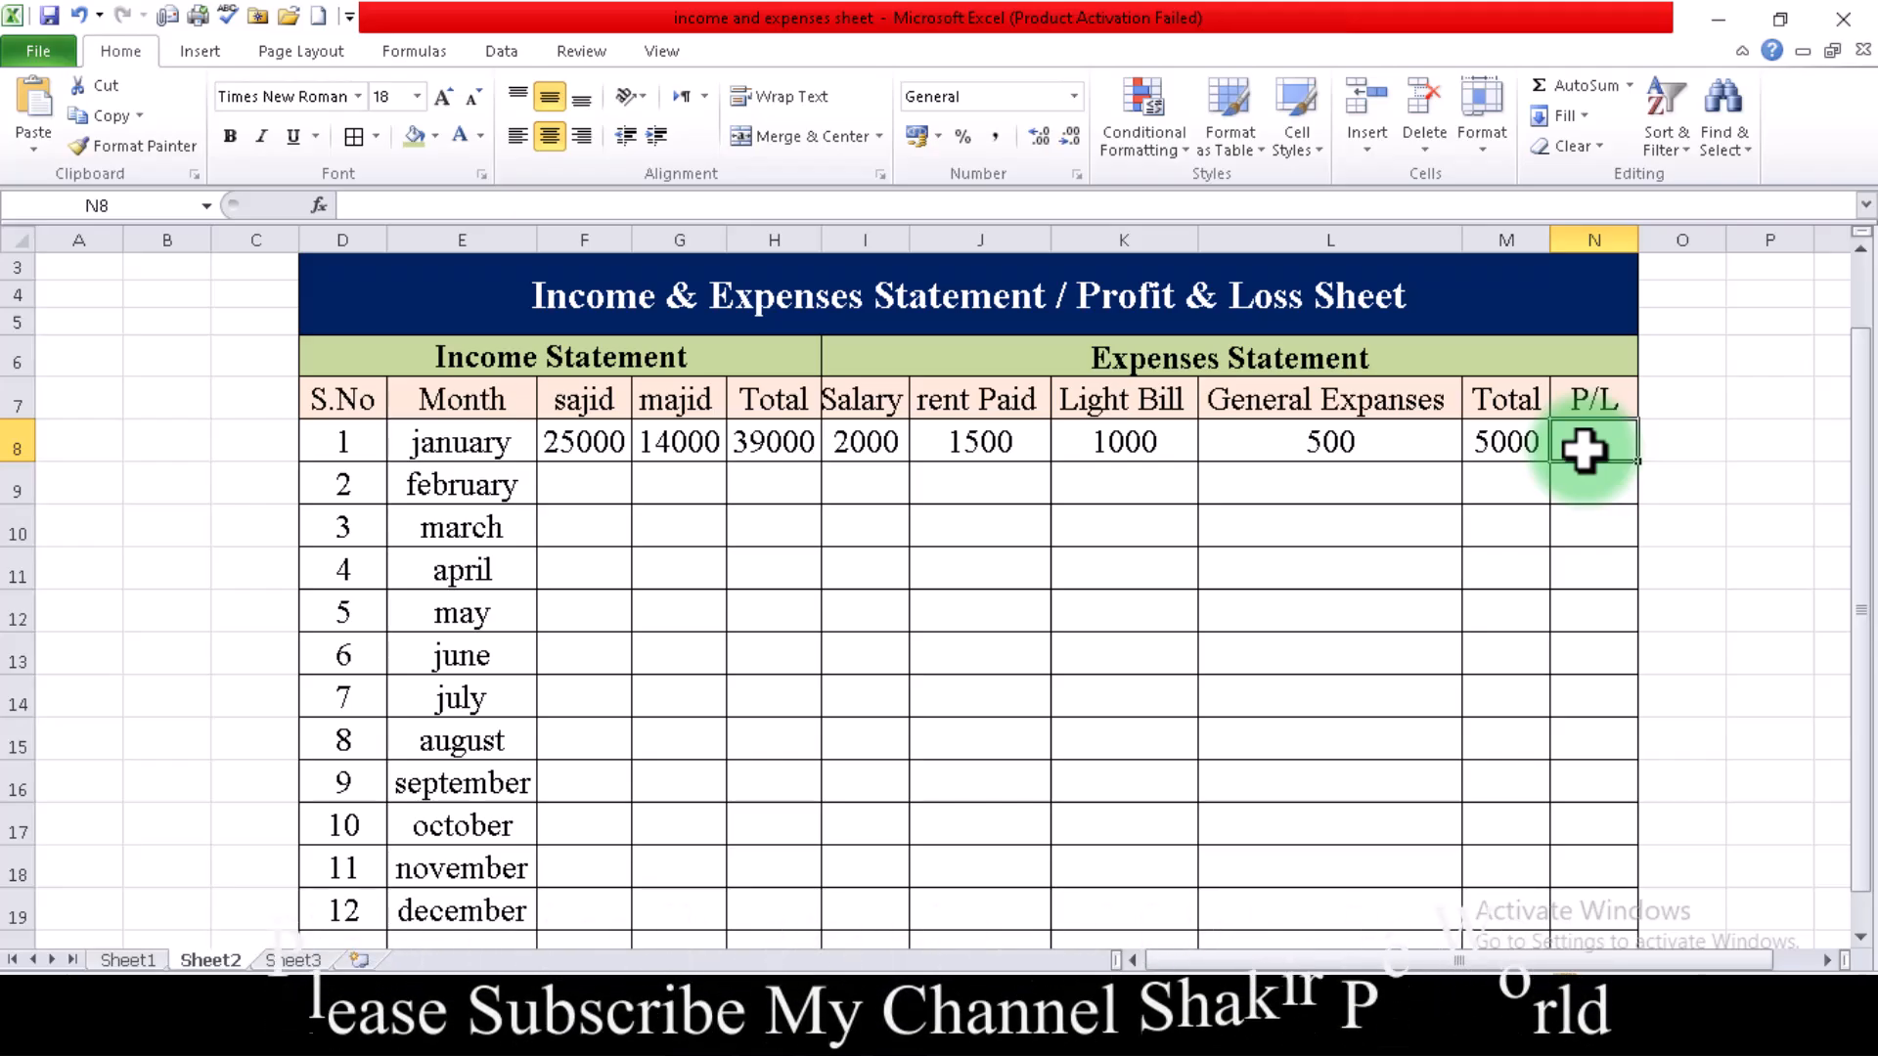
# Calculate January's profit or loss in N8 by subtracting total expenses from total income with =H8-M8.
pyautogui.write('=')
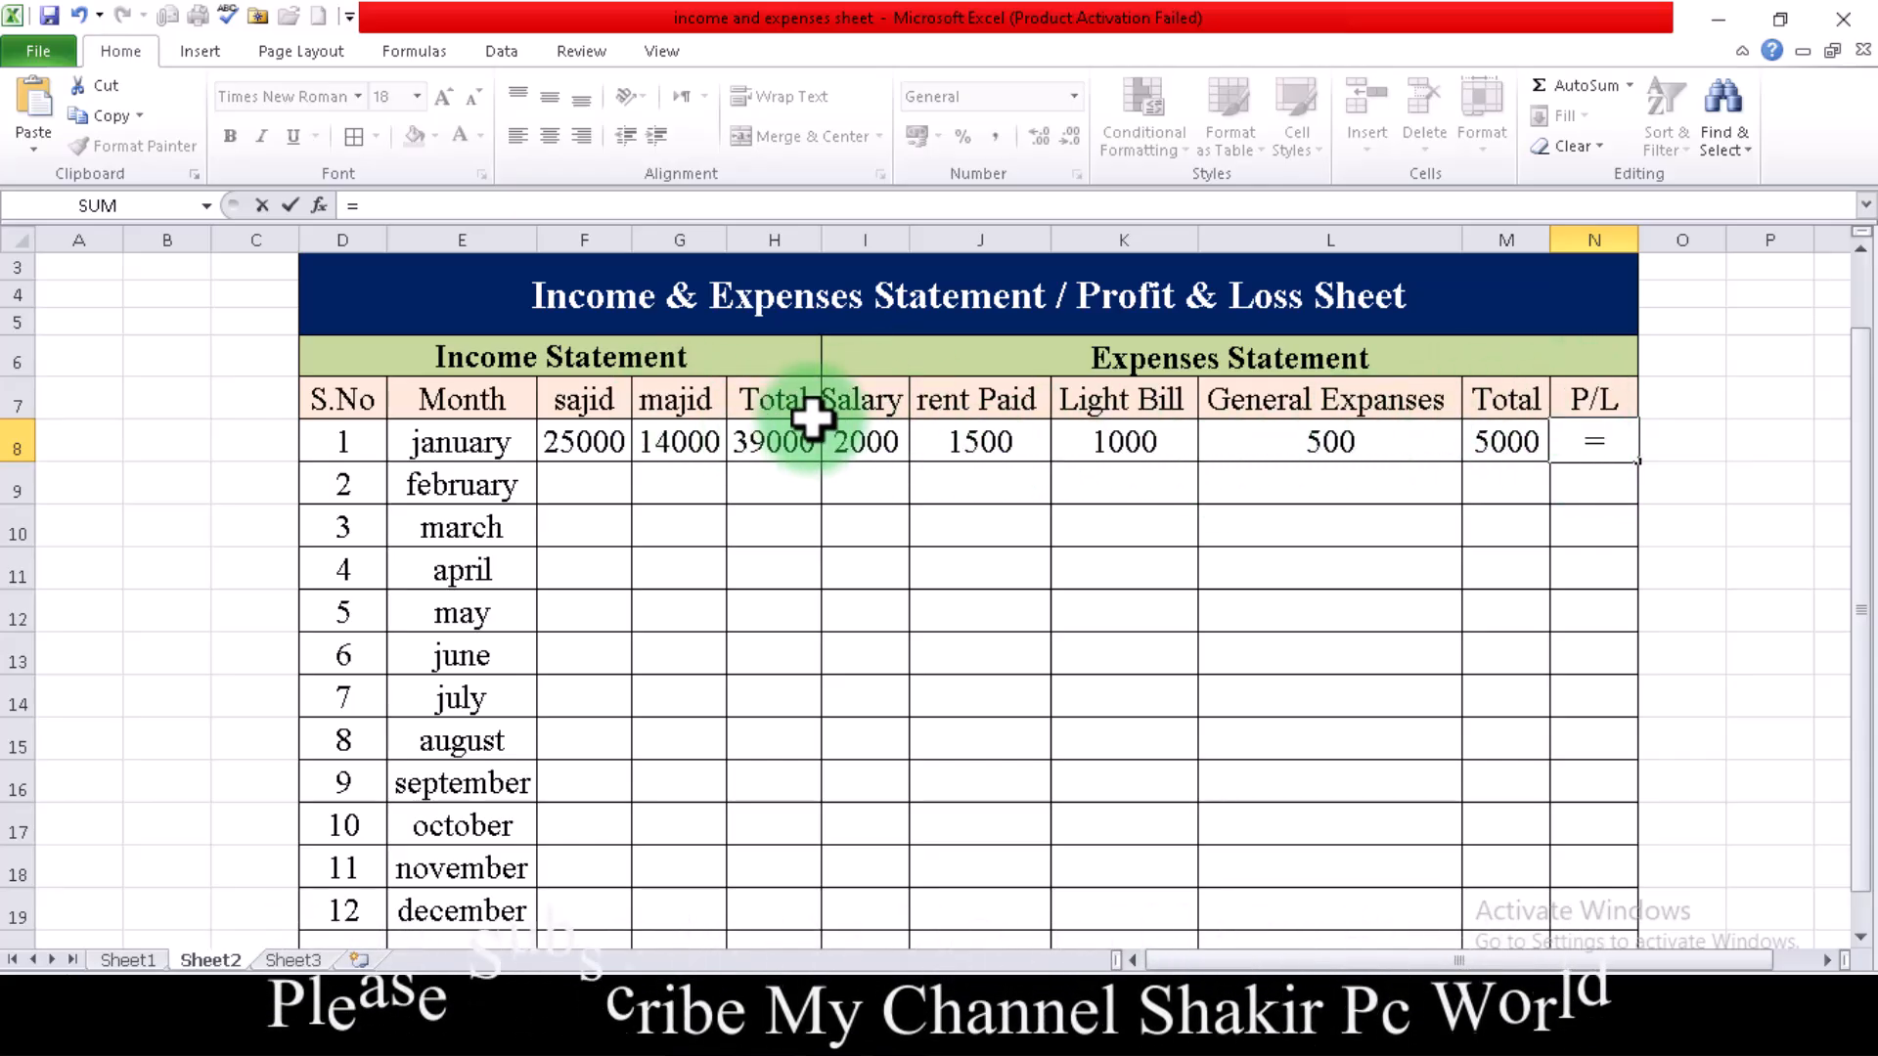
pyautogui.click(753, 438)
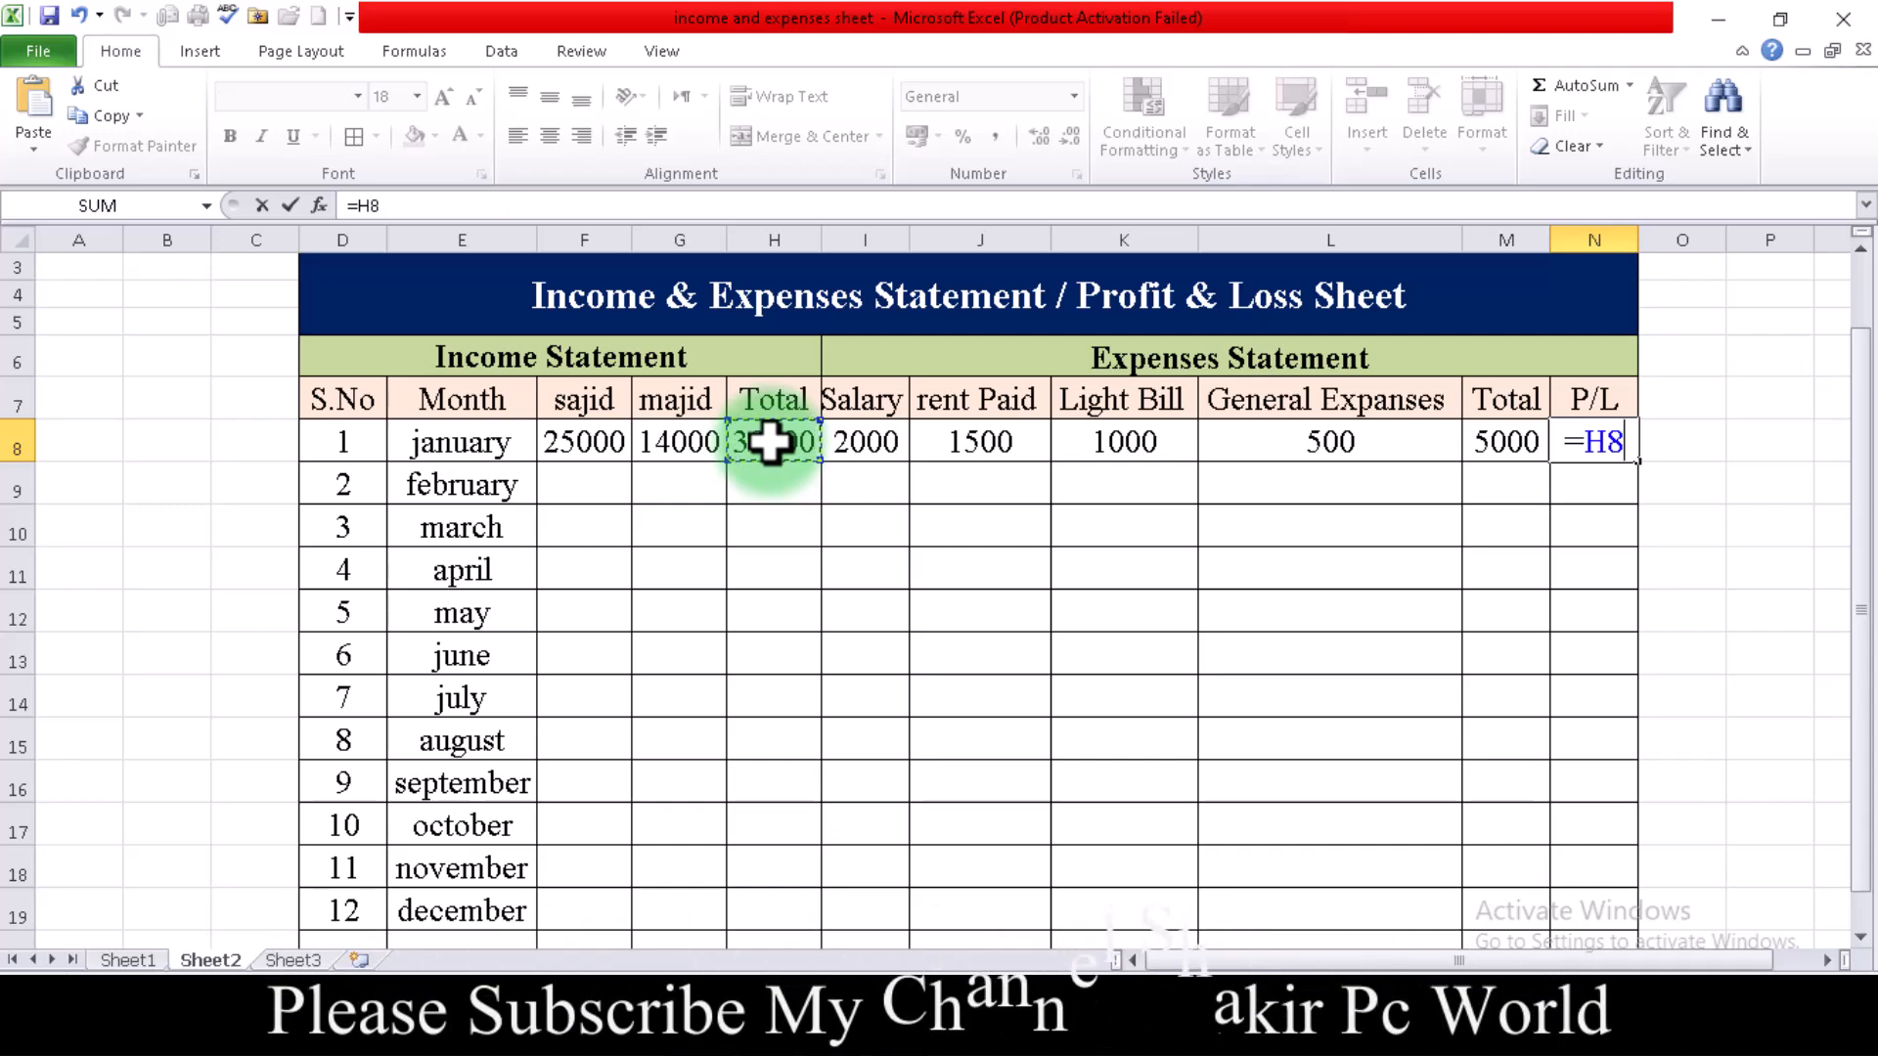
pyautogui.write('-')
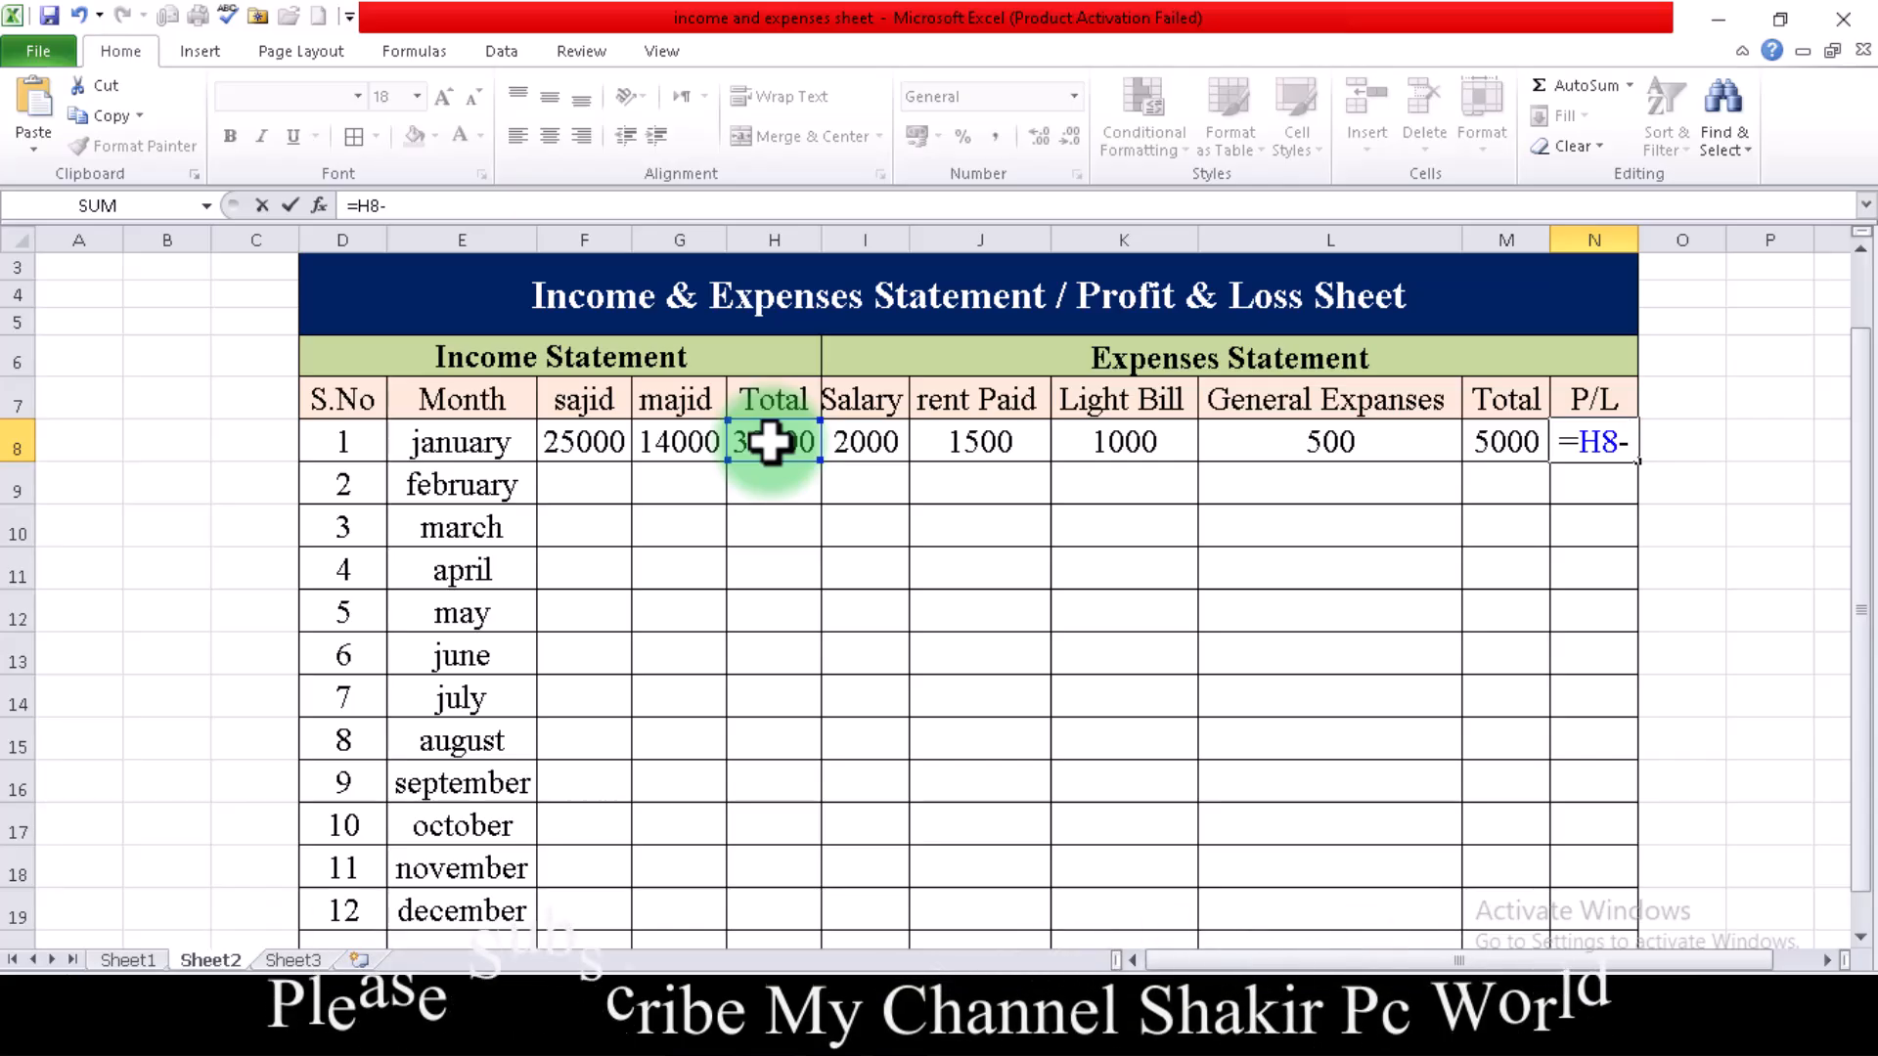
pyautogui.click(1515, 437)
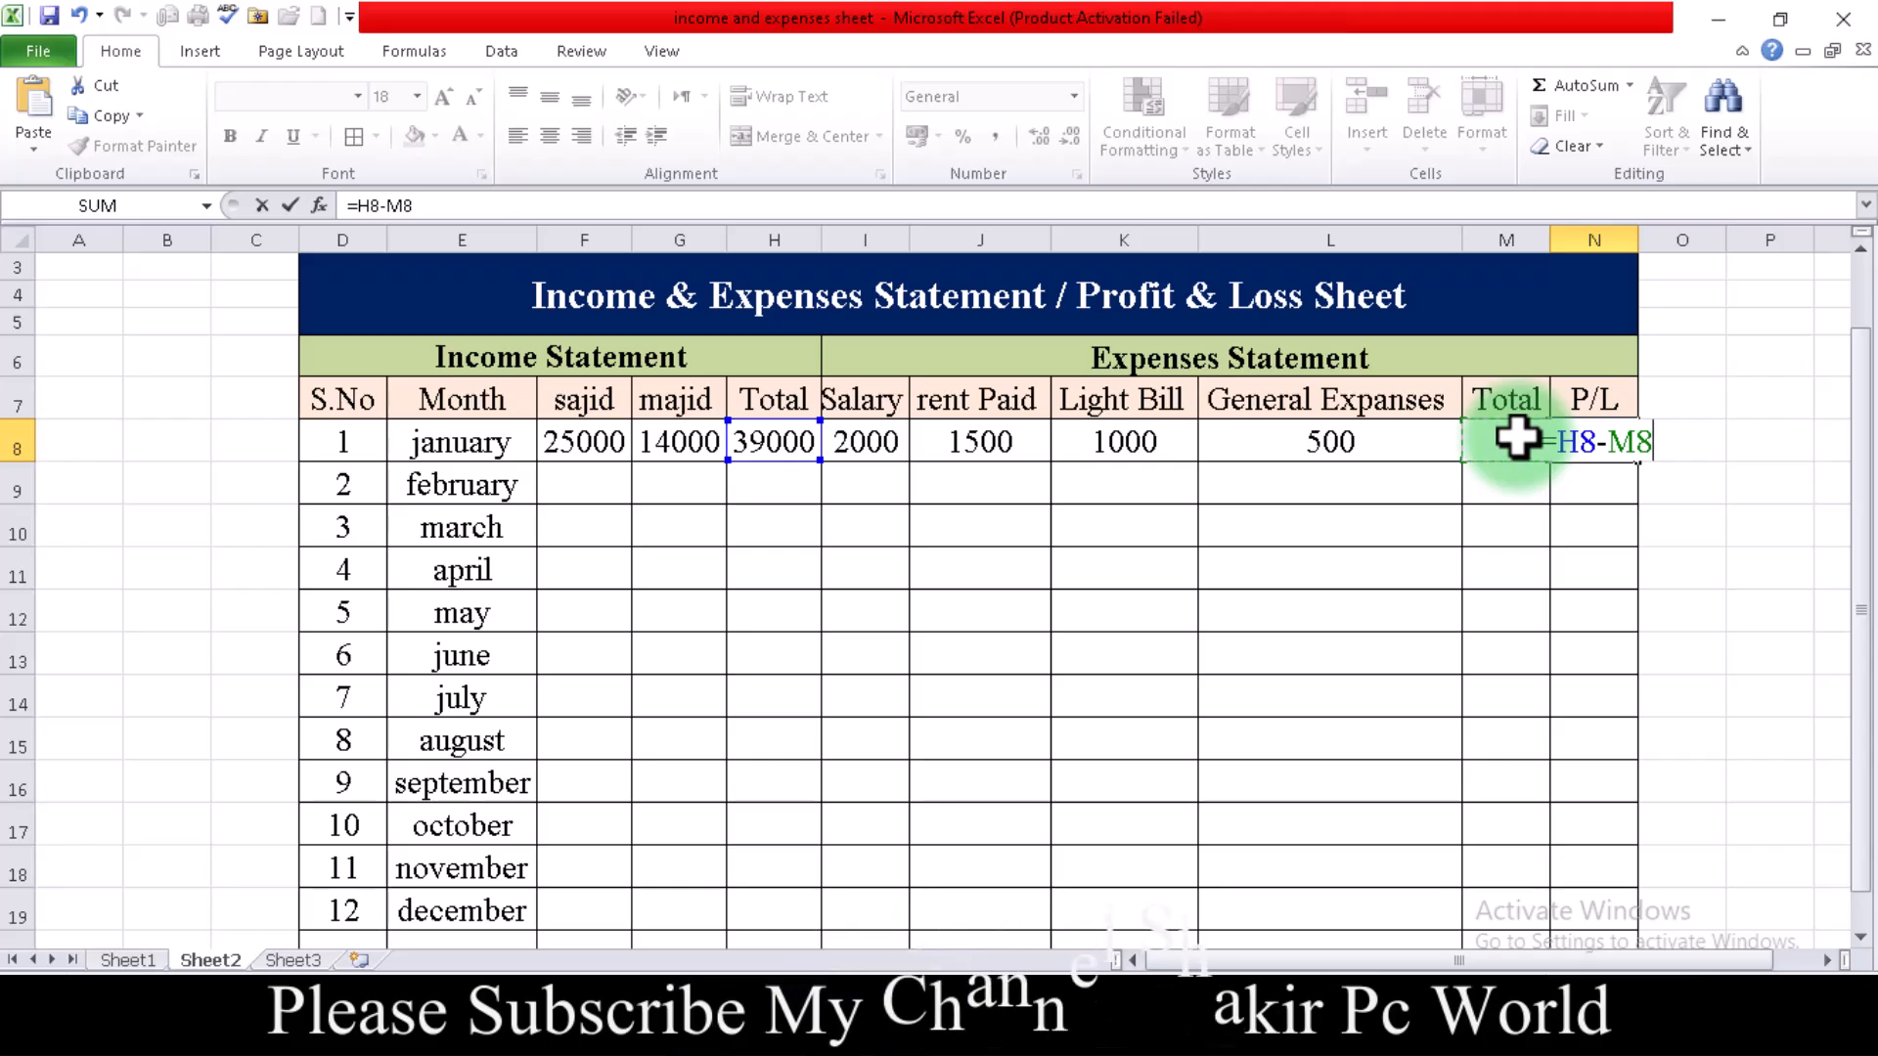
pyautogui.press('Return')
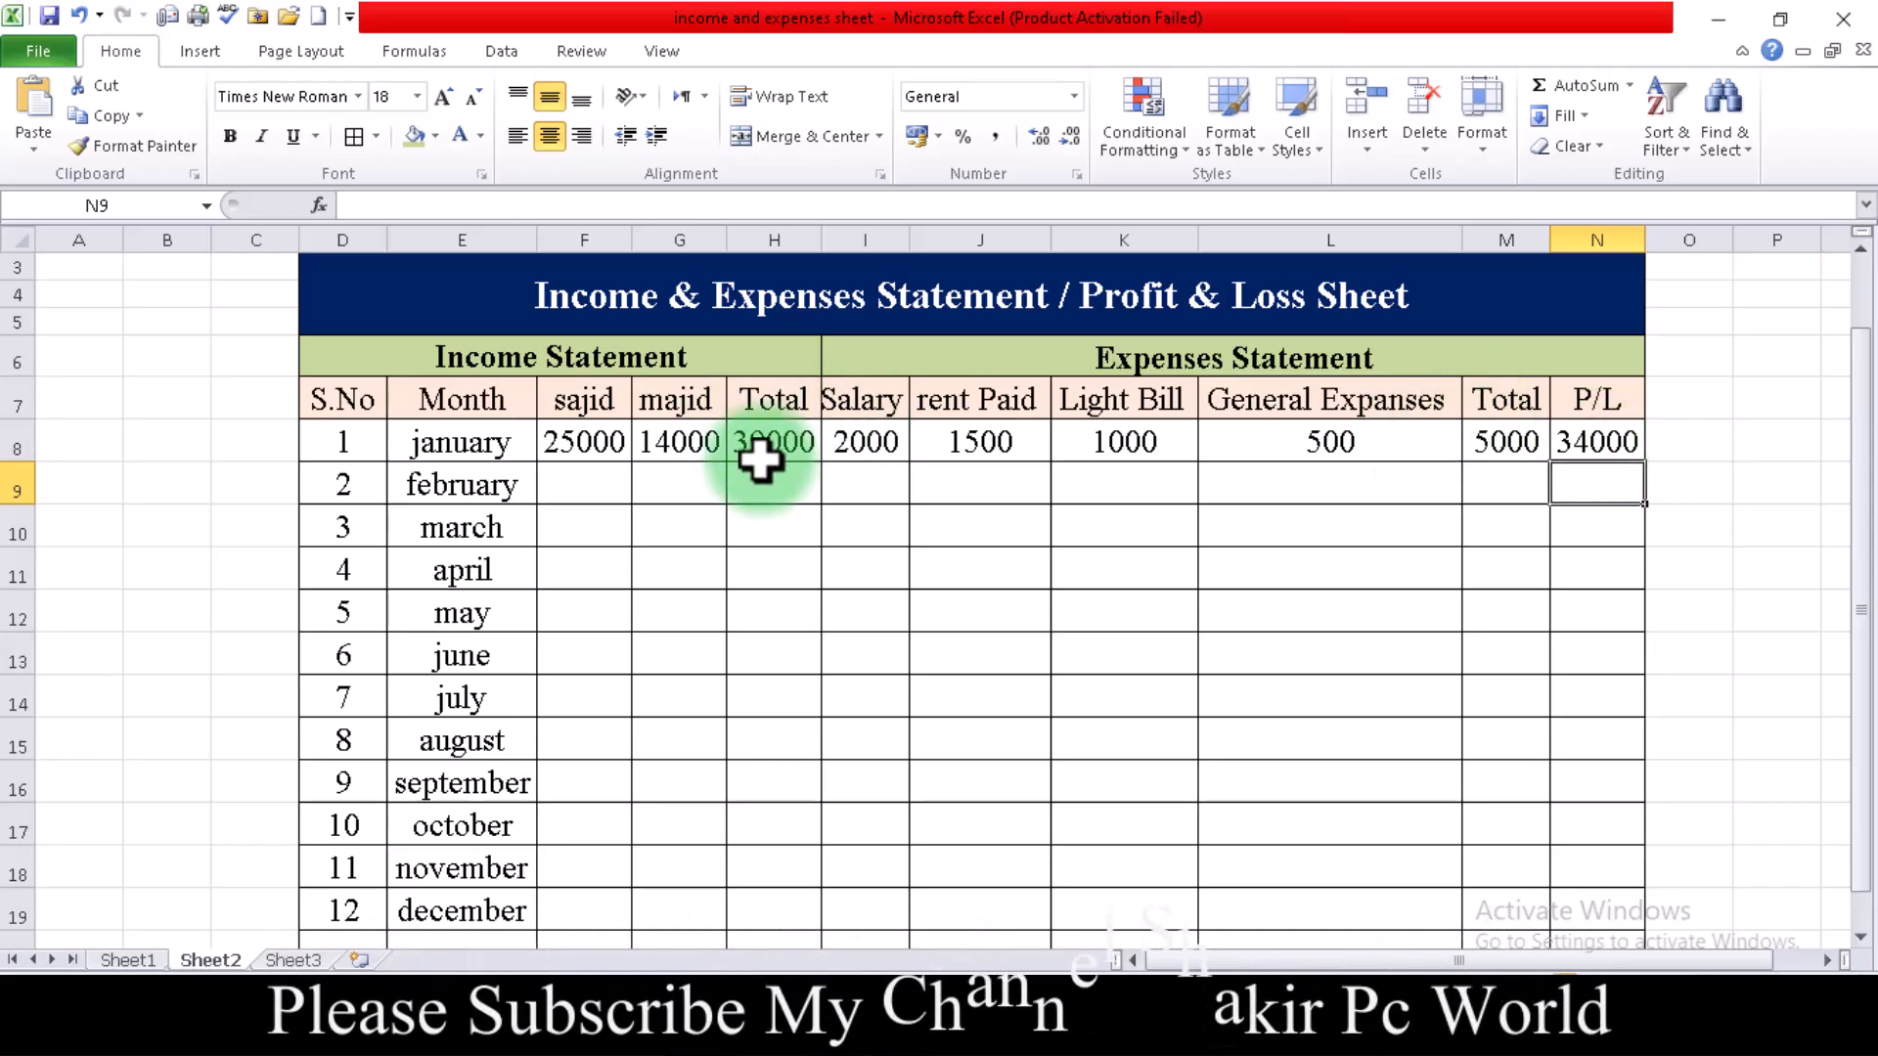
# Review January's income total, Salary, expenses total and P/L cells to check the formulas behind the result.
pyautogui.click(792, 437)
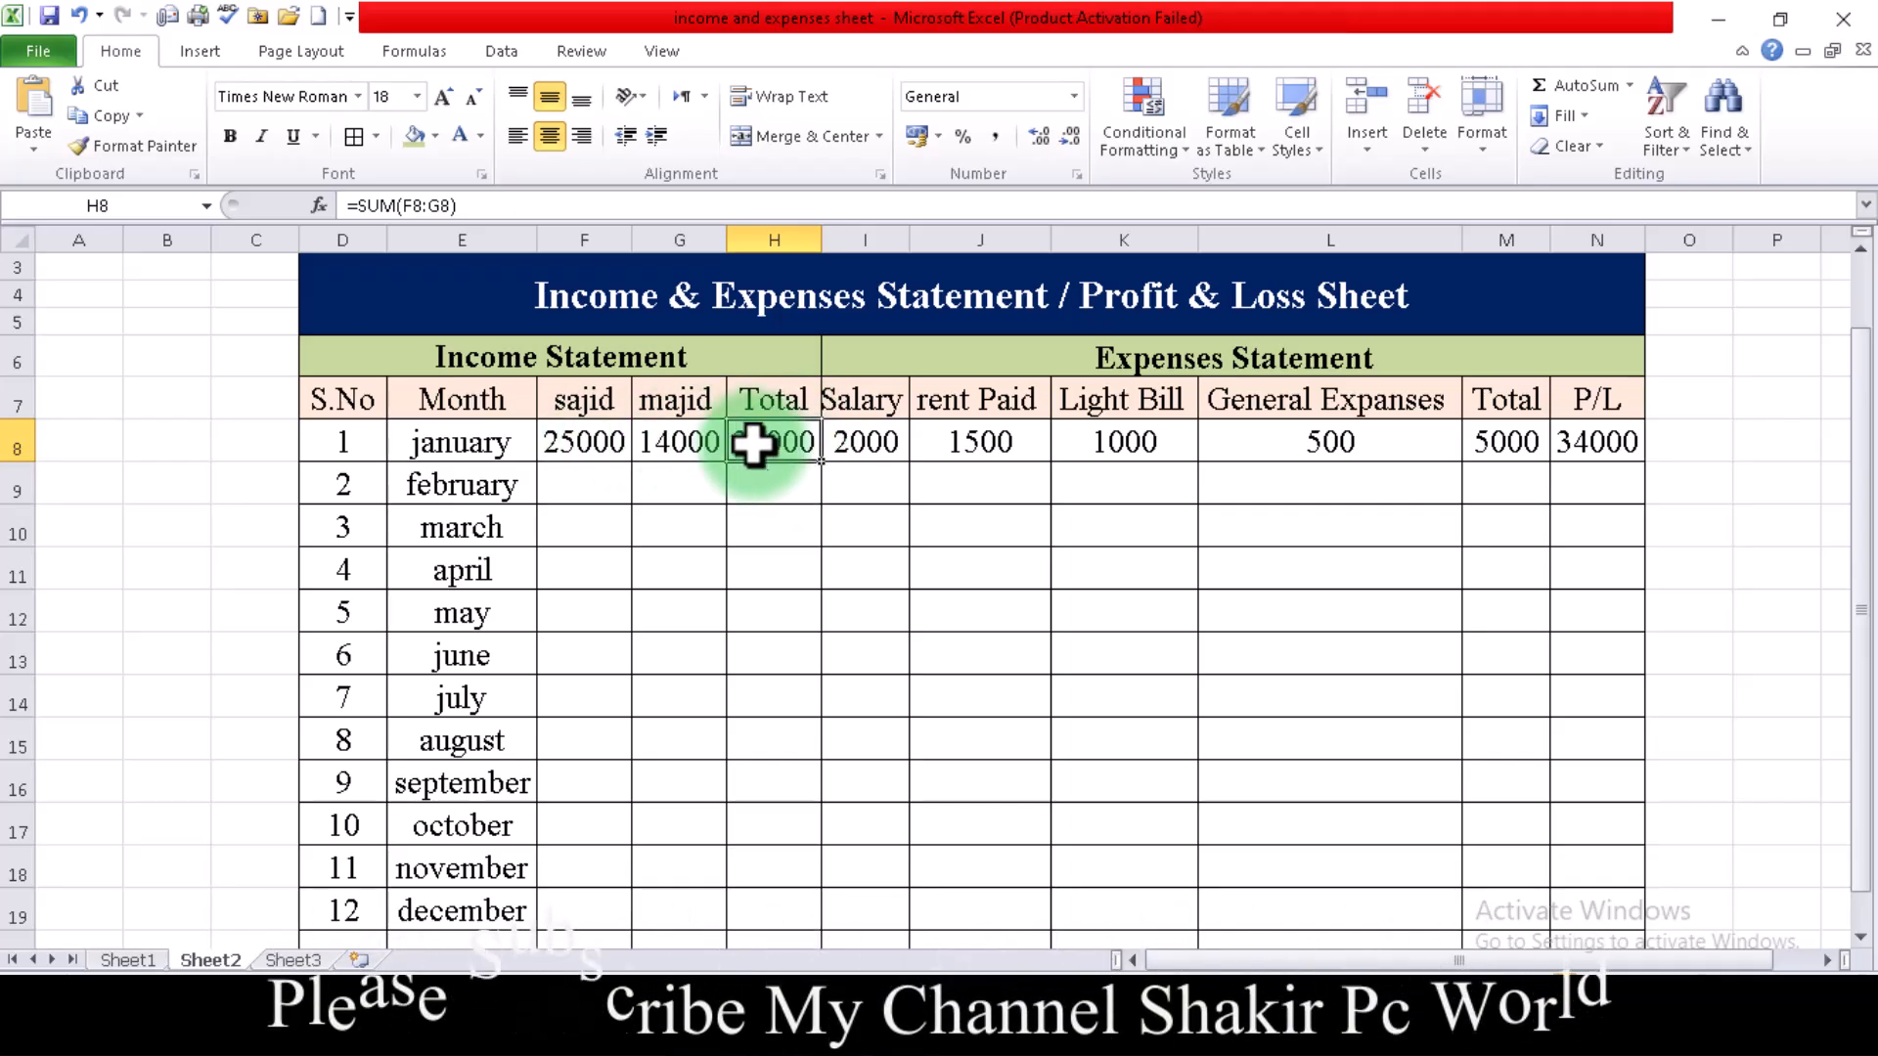
pyautogui.click(879, 445)
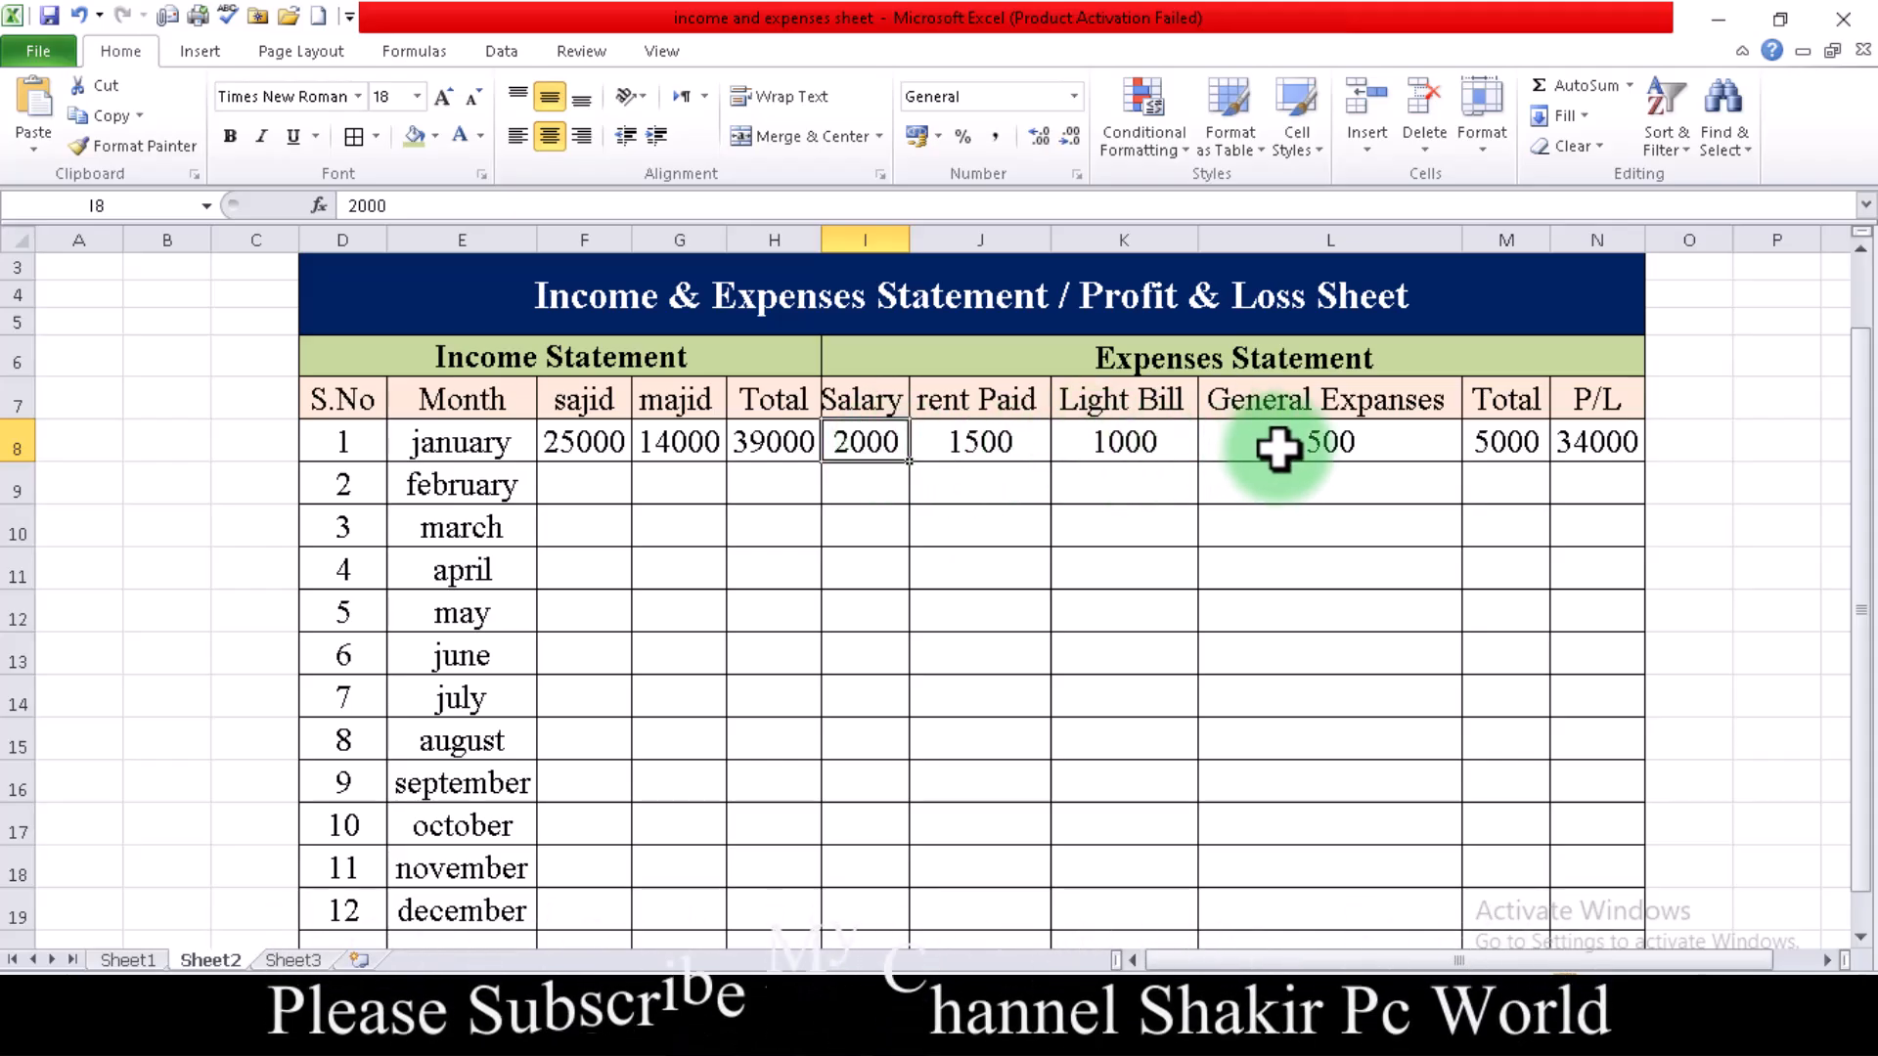
pyautogui.click(1538, 449)
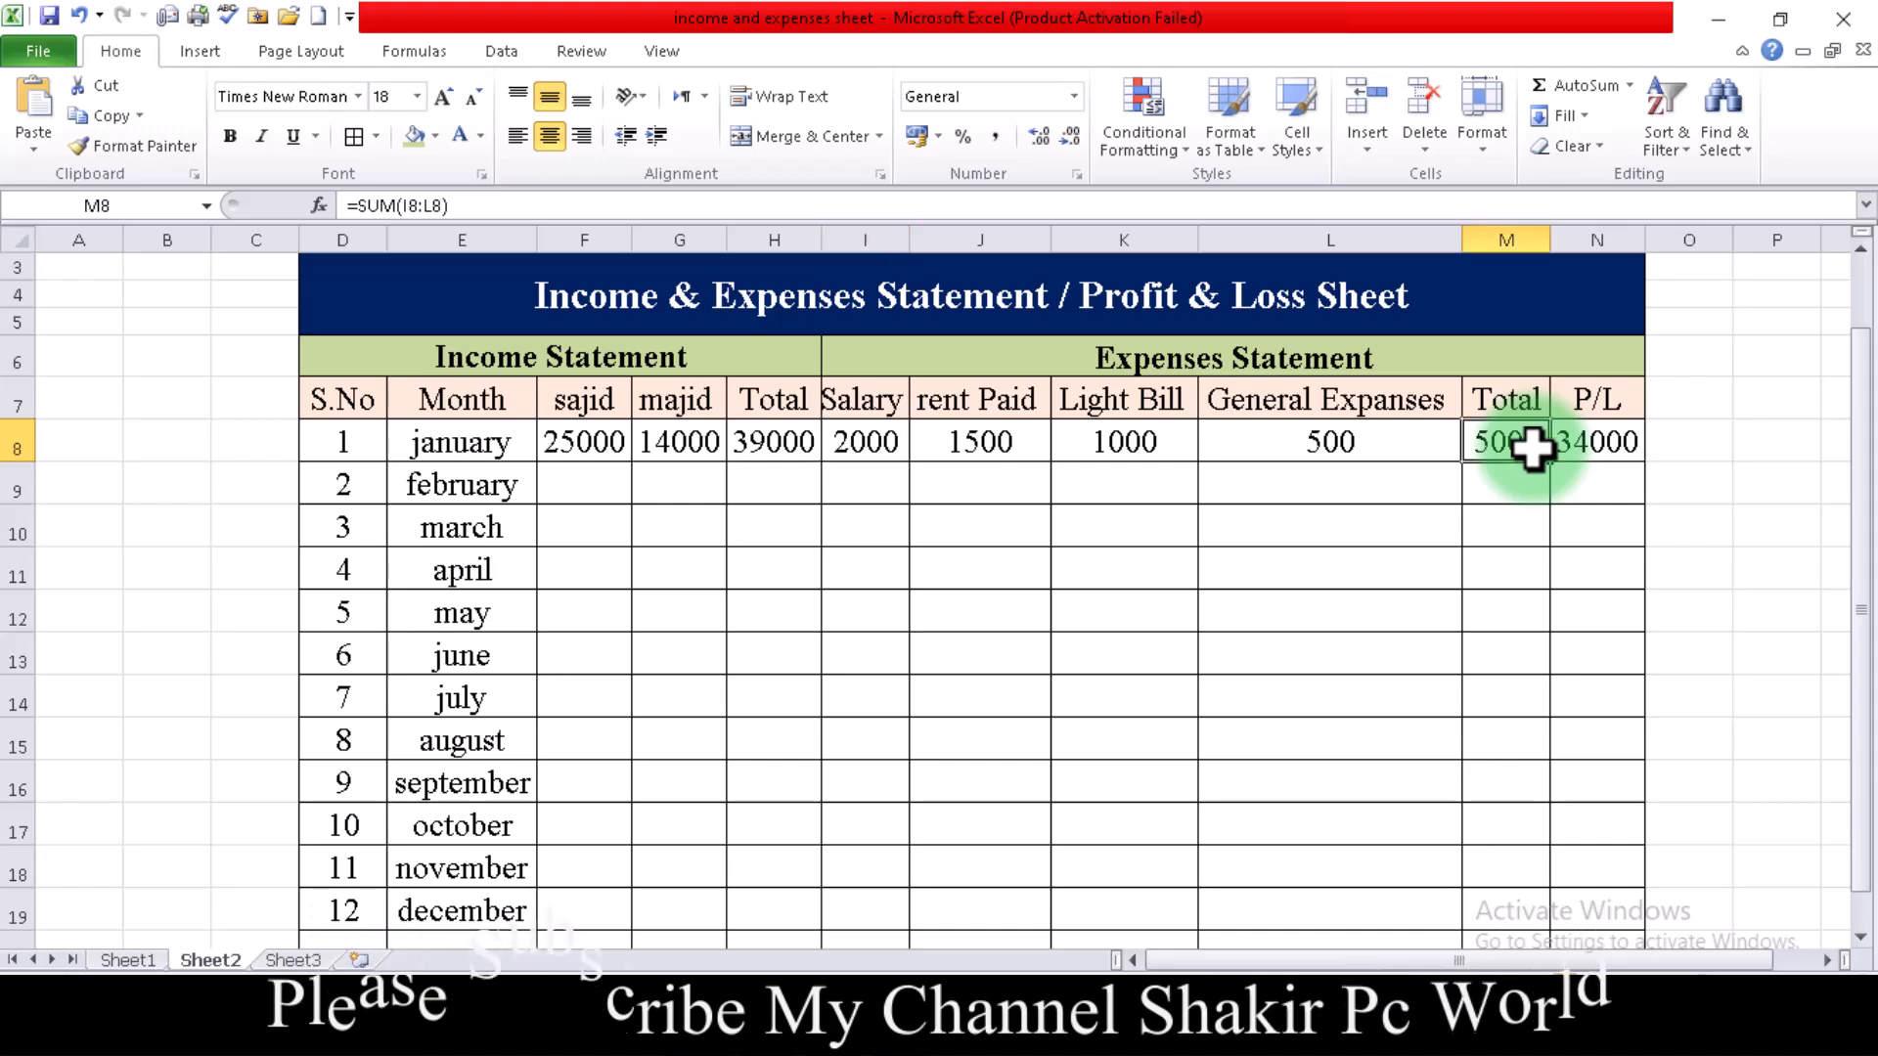
pyautogui.click(1582, 450)
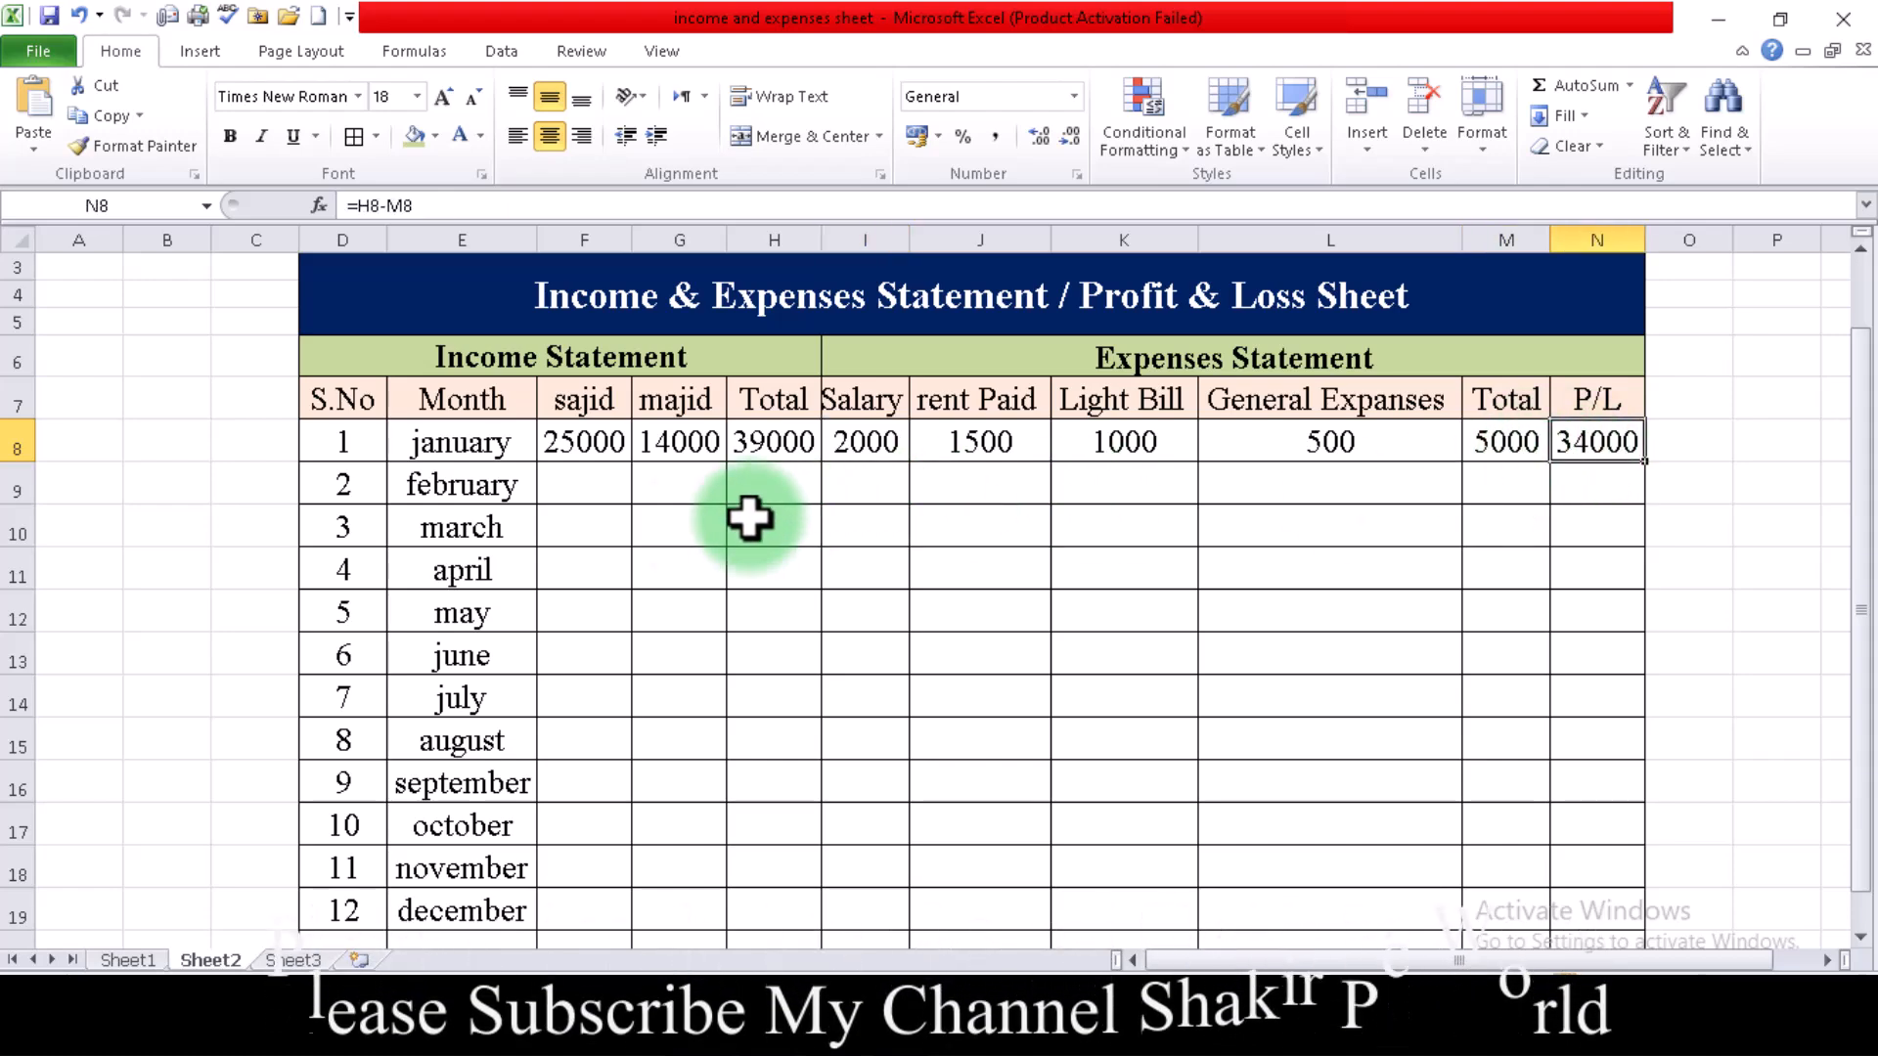
# Copy January's income total formula from H8 down the income Total column.
pyautogui.click(582, 486)
pyautogui.click(763, 435)
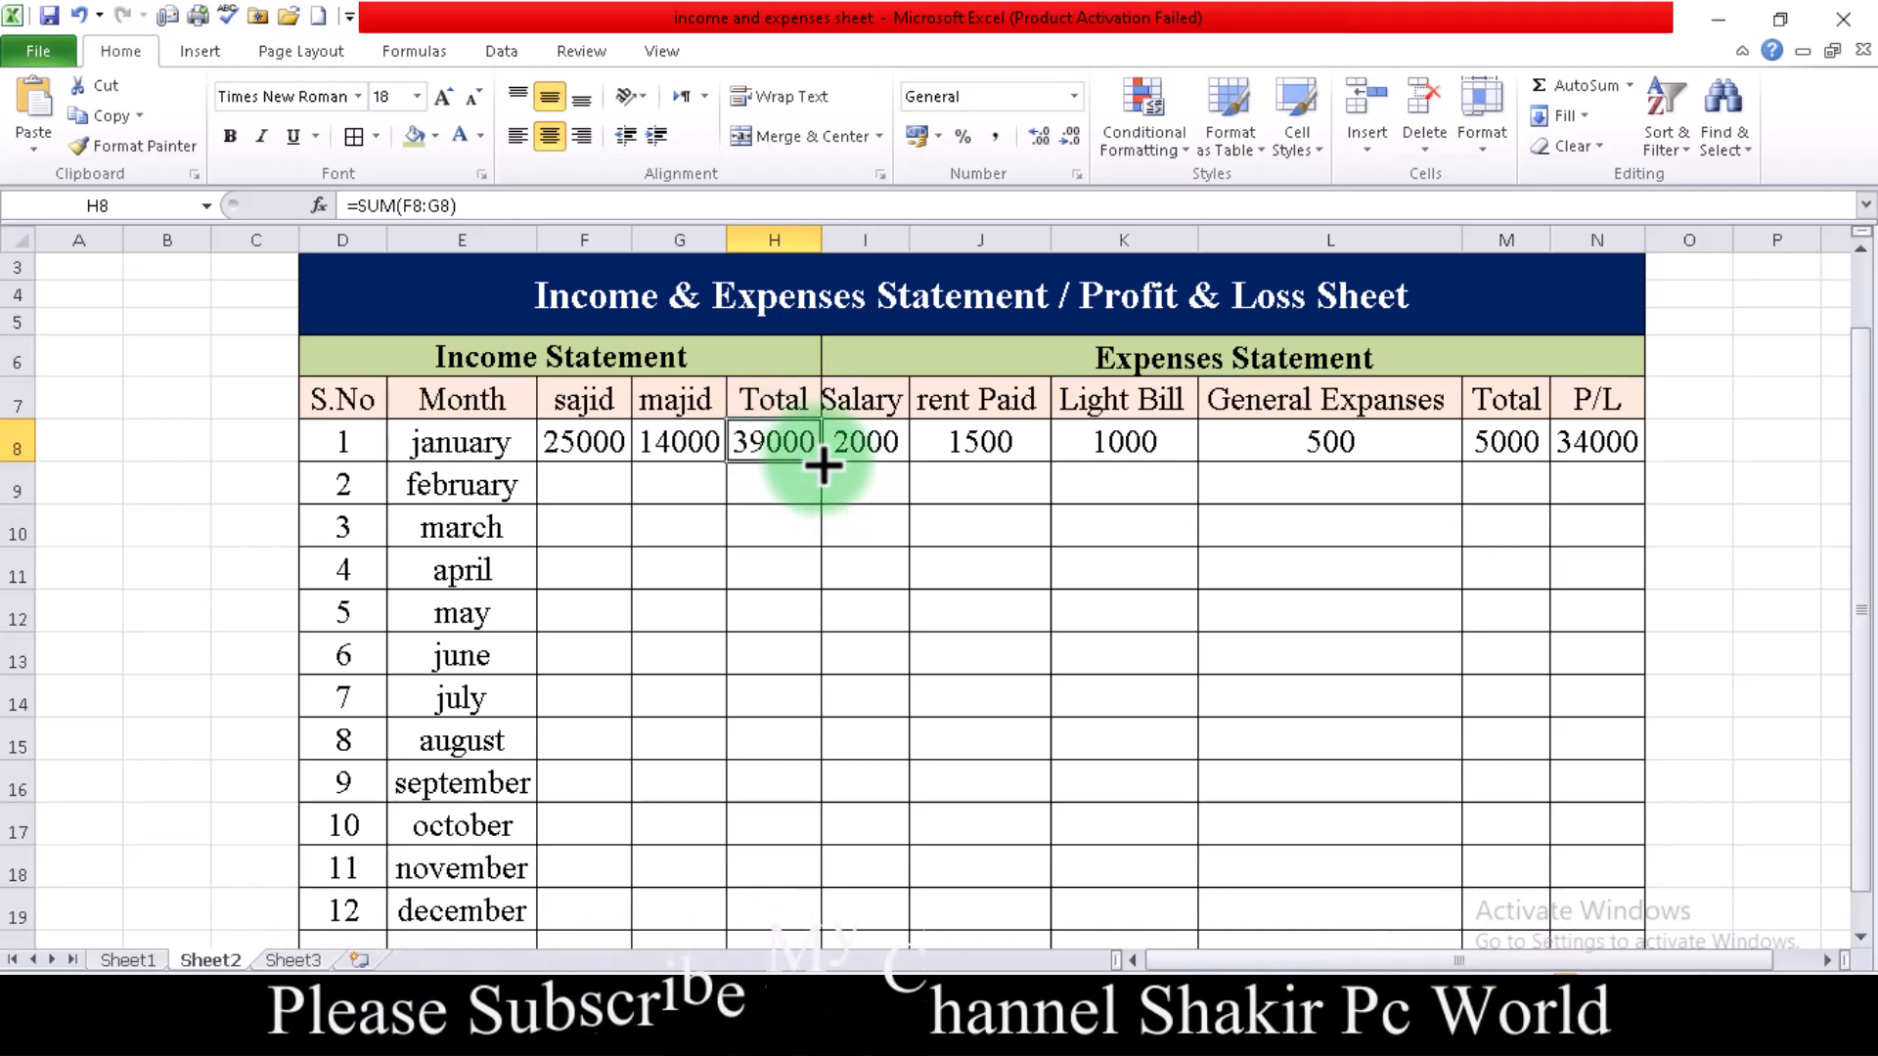